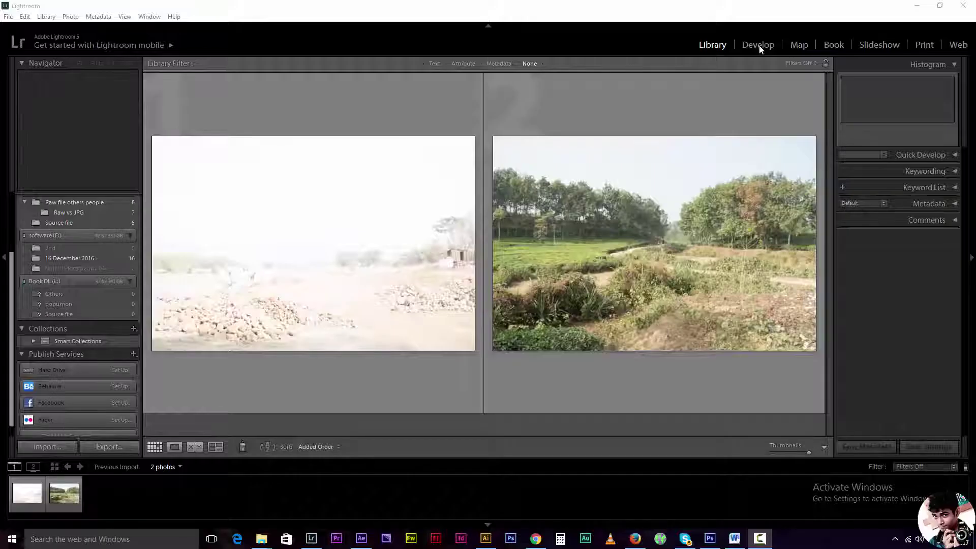
# Step: Switch from the Library to the Develop module
pyautogui.click(759, 45)
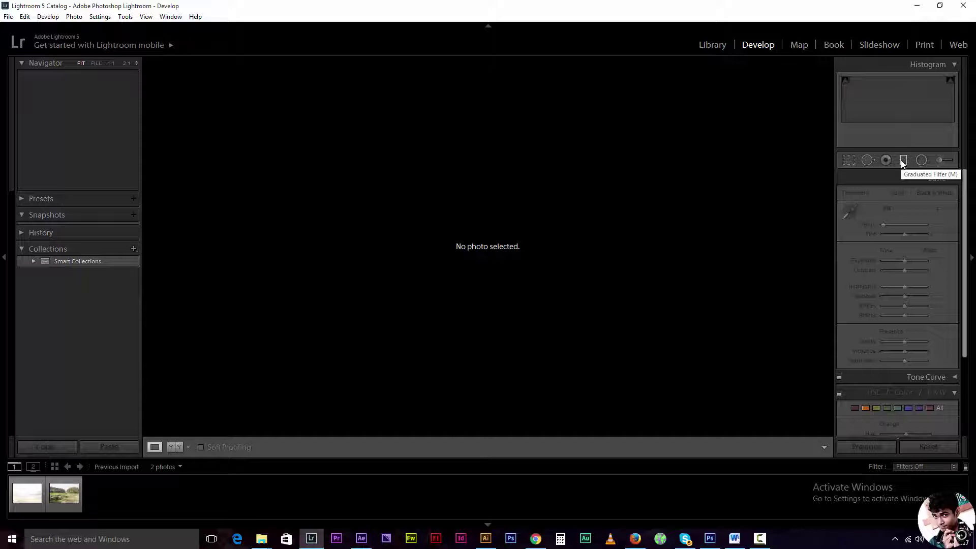
# Step: Load the rocky photo _DSC2128.NEF from the filmstrip after briefly previewing the green landscape
pyautogui.click(30, 491)
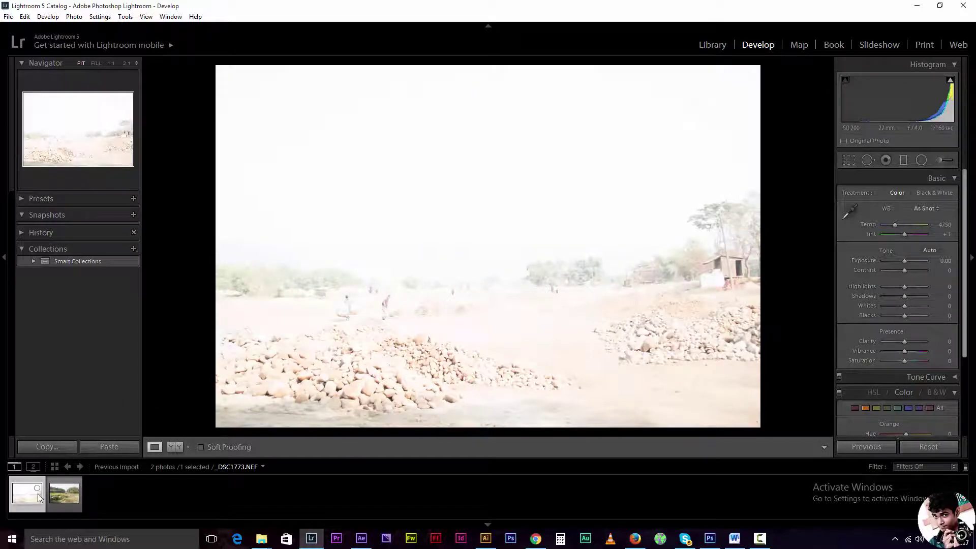
pyautogui.click(59, 497)
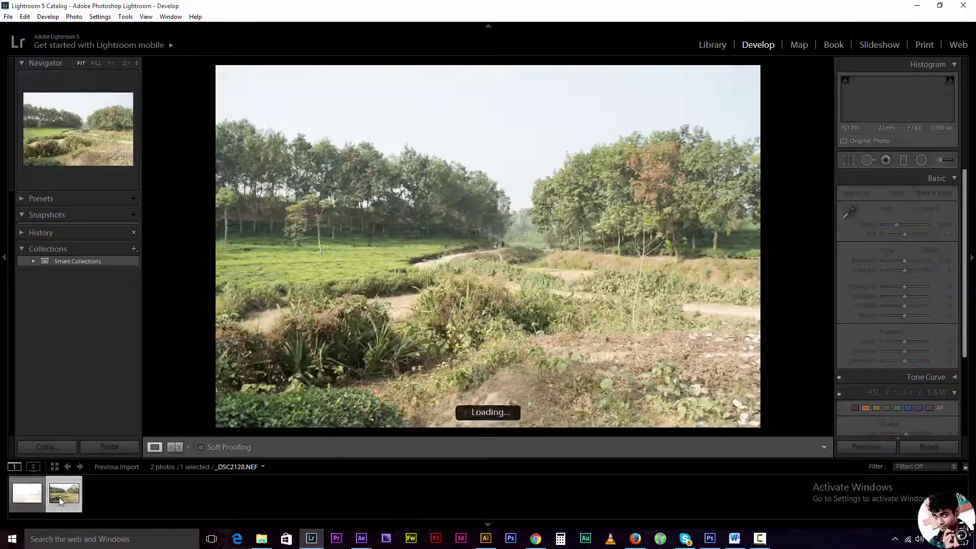
pyautogui.click(21, 498)
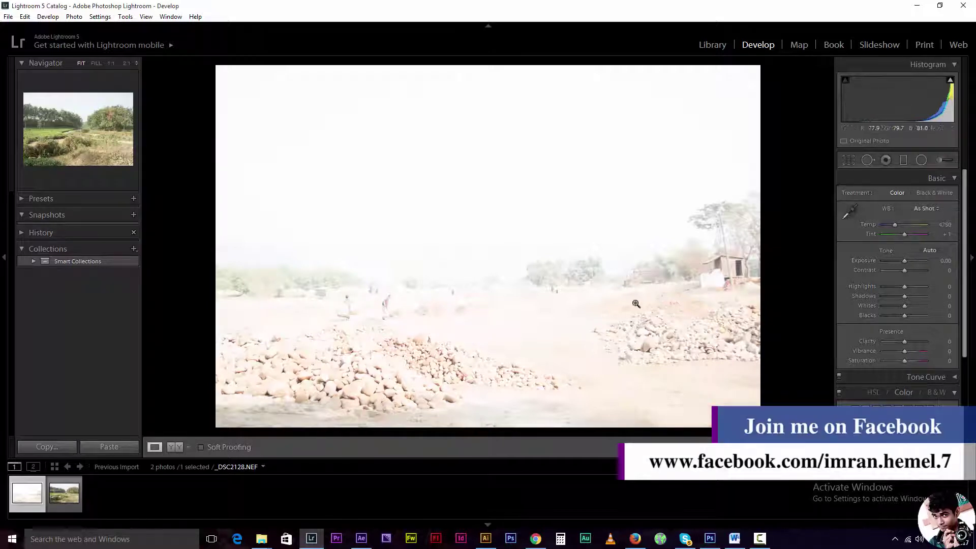
# Step: Set Basic Exposure -2.50, Highlights -86, Shadows +93, Blacks -5 and Clarity +29
pyautogui.moveTo(904, 261); pyautogui.dragTo(893, 261)
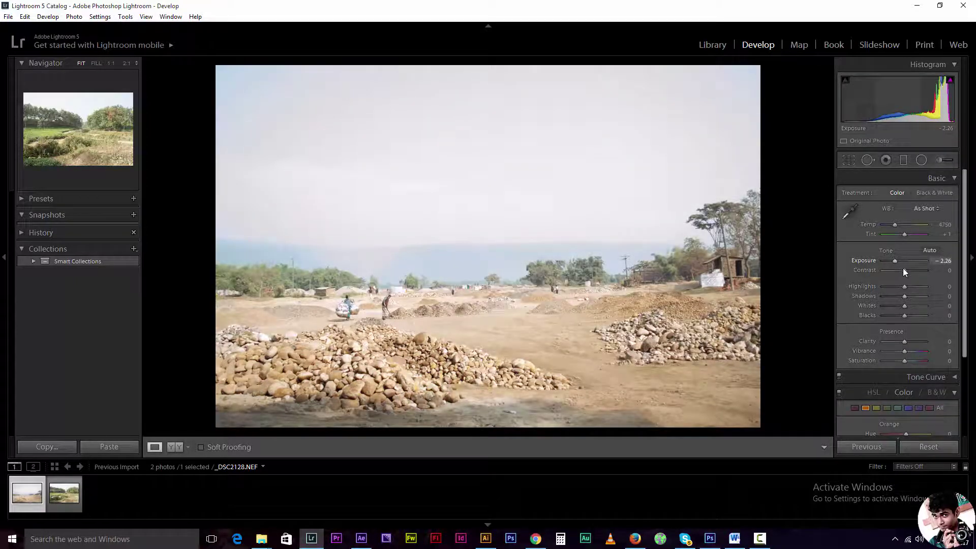
pyautogui.moveTo(904, 315)
pyautogui.mouseDown()
pyautogui.moveTo(925, 295)
pyautogui.moveTo(883, 286)
pyautogui.moveTo(891, 260)
pyautogui.mouseUp()
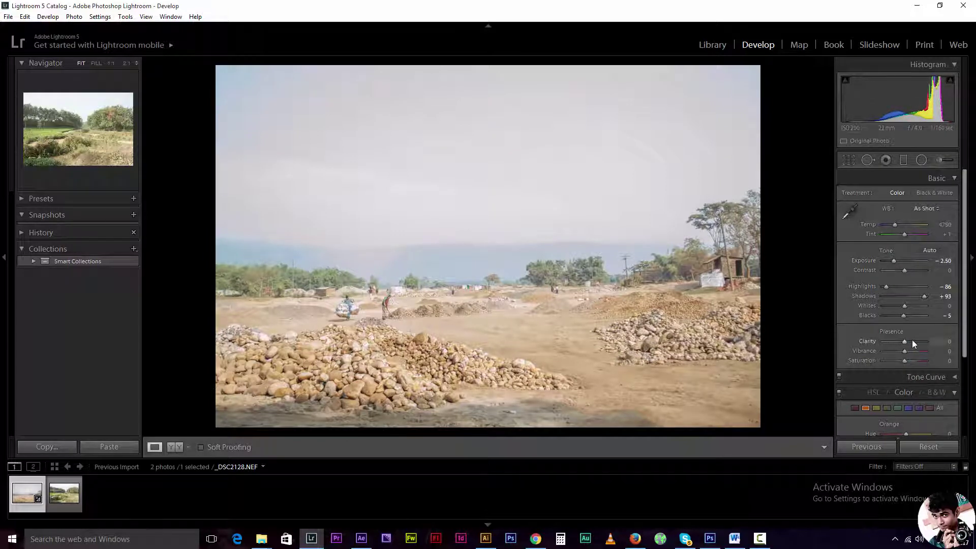
pyautogui.moveTo(907, 340); pyautogui.dragTo(912, 341)
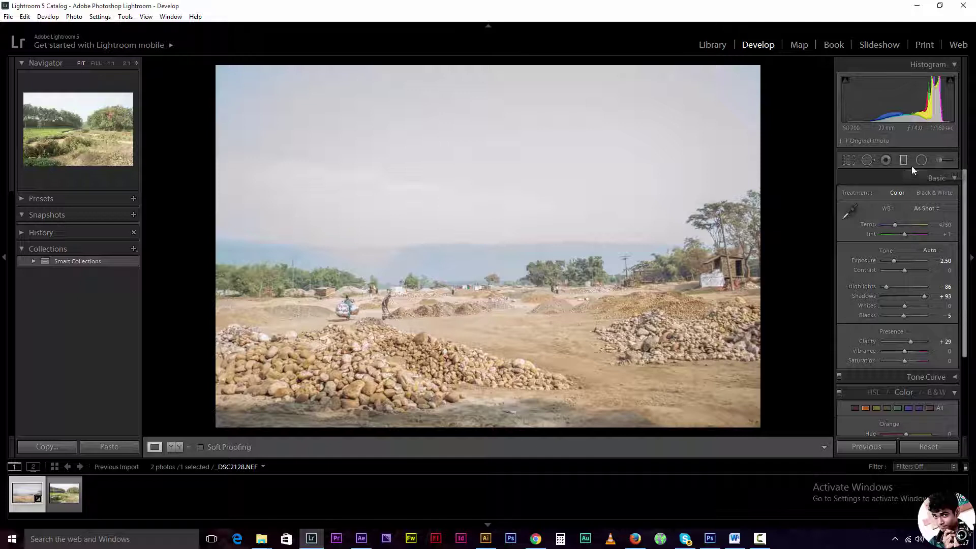
# Step: Draw a sky graduated filter: Temp -36, Exposure -0.80, Highlights -100, Clarity and Saturation 100
pyautogui.click(904, 160)
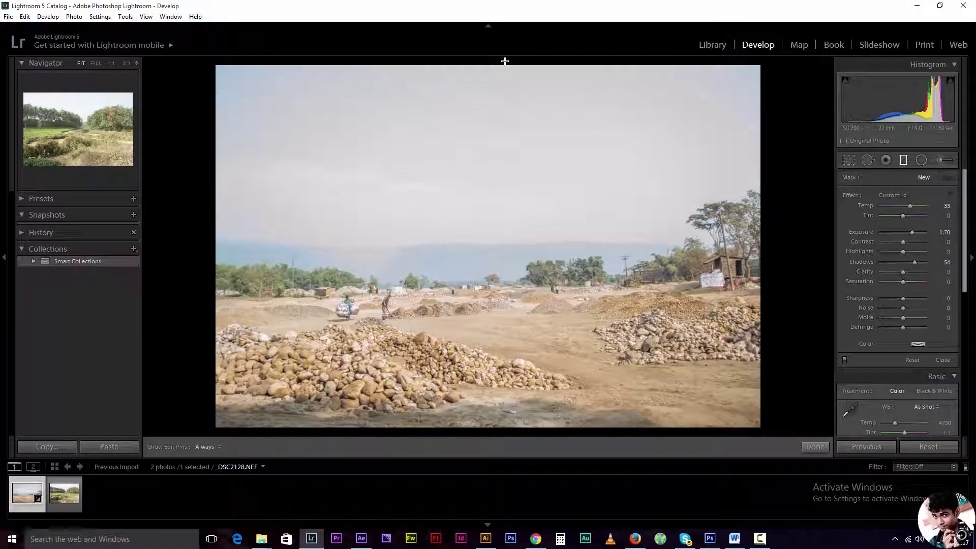
pyautogui.moveTo(505, 62); pyautogui.dragTo(502, 389)
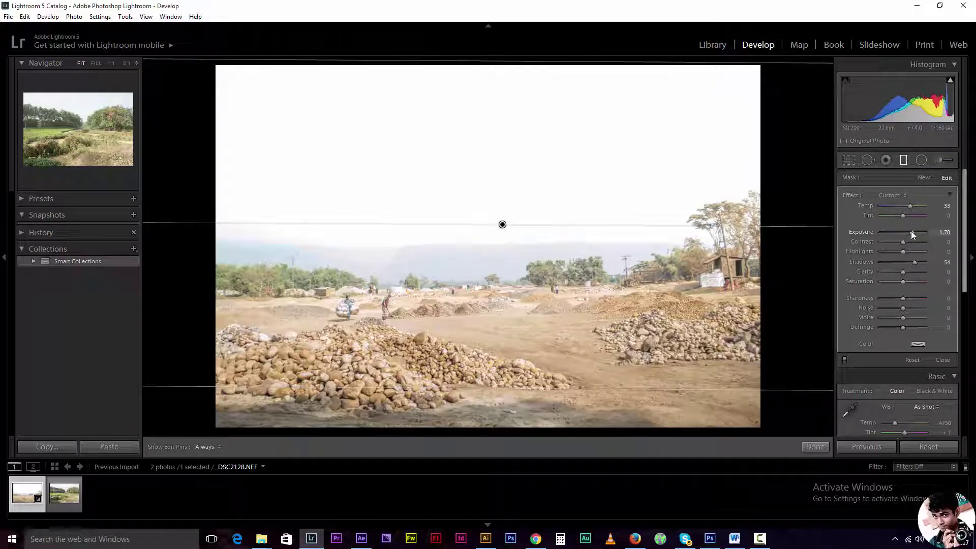
pyautogui.moveTo(911, 232)
pyautogui.mouseDown()
pyautogui.moveTo(897, 234)
pyautogui.moveTo(924, 241)
pyautogui.moveTo(874, 252)
pyautogui.mouseUp()
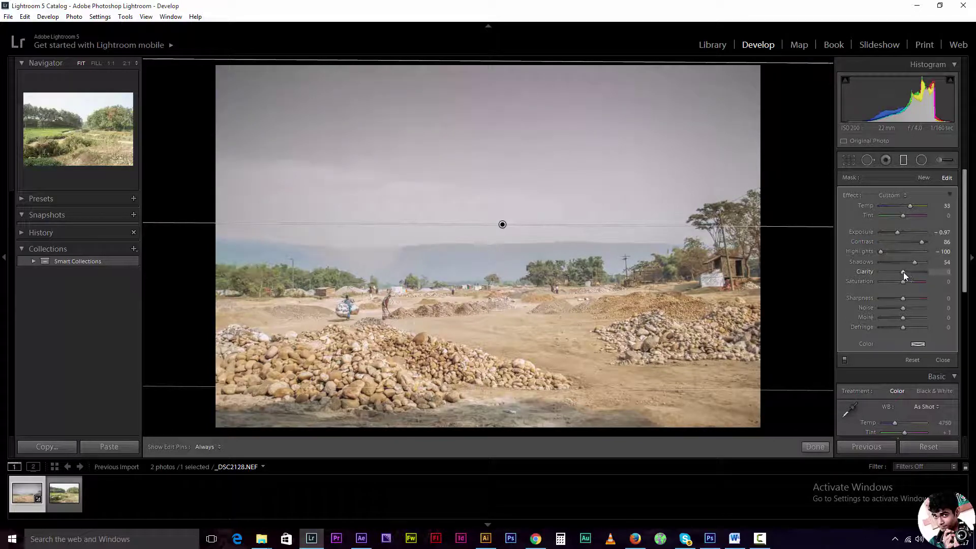
pyautogui.moveTo(905, 271); pyautogui.dragTo(936, 269)
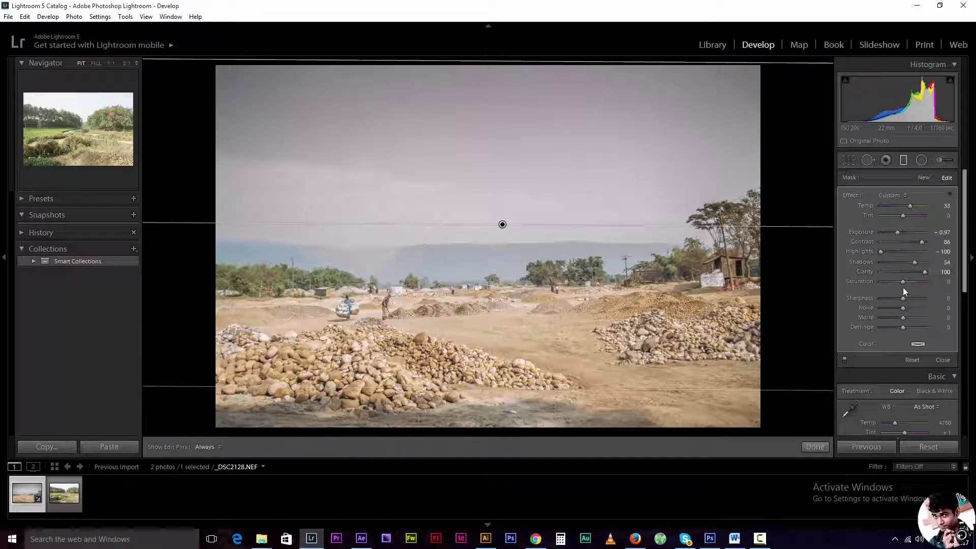
pyautogui.moveTo(909, 283); pyautogui.dragTo(926, 282)
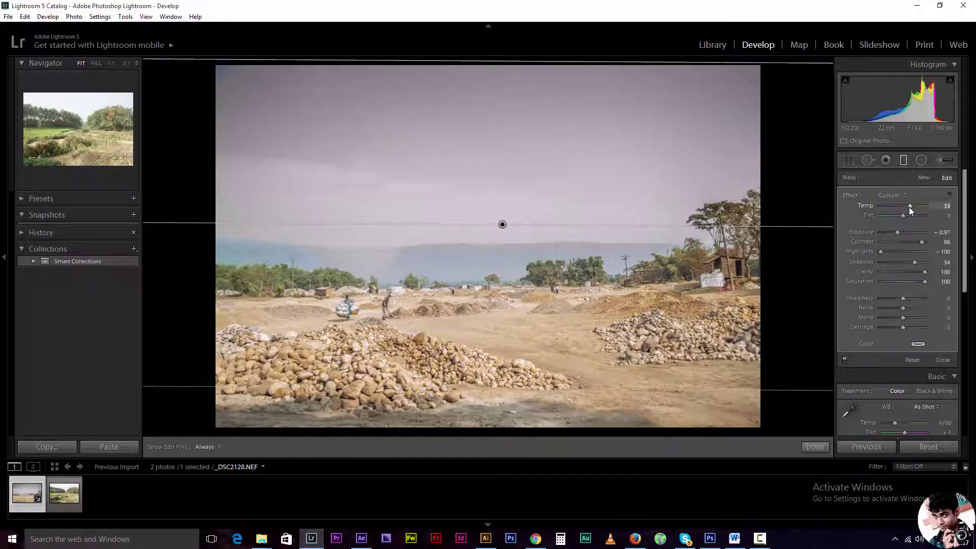
pyautogui.moveTo(909, 207); pyautogui.dragTo(891, 206)
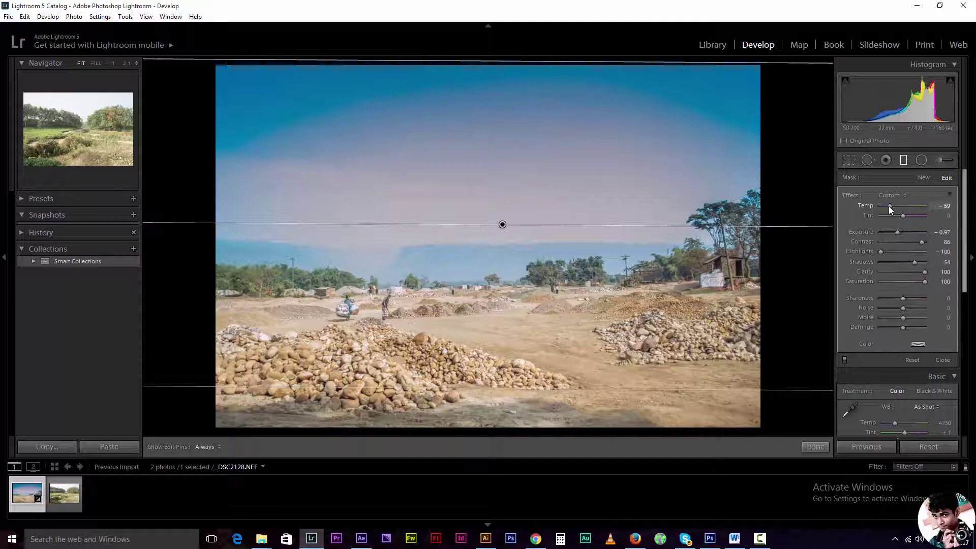
pyautogui.moveTo(889, 206); pyautogui.dragTo(894, 232)
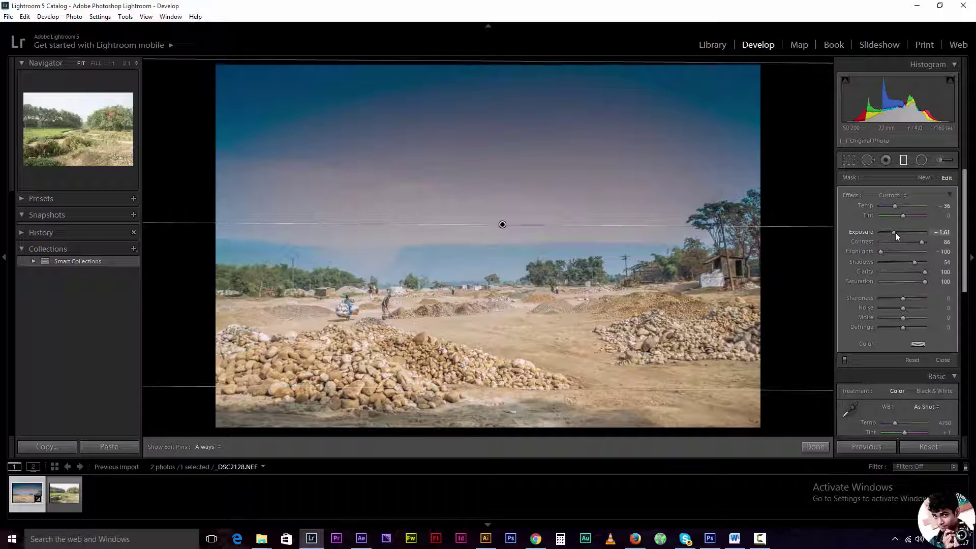
pyautogui.moveTo(896, 233); pyautogui.dragTo(901, 231)
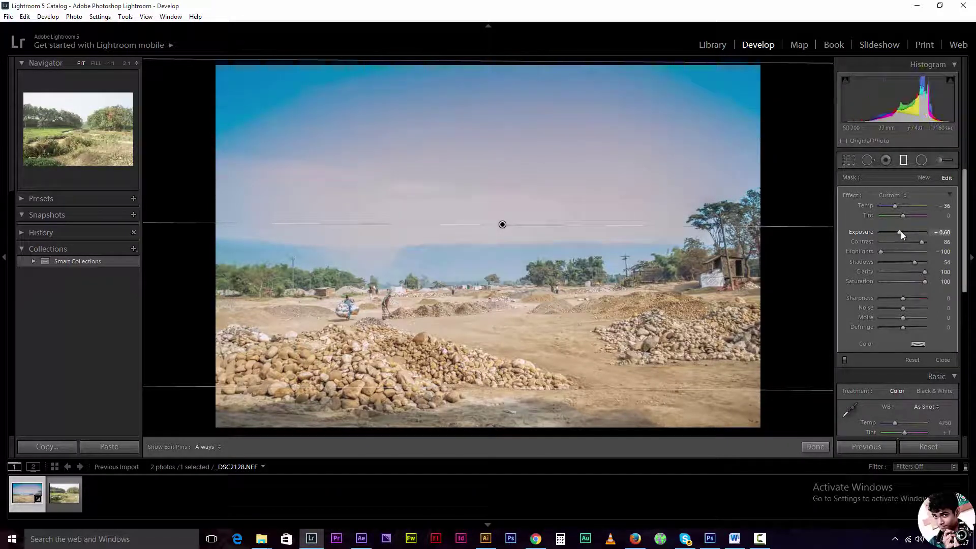
pyautogui.click(844, 359)
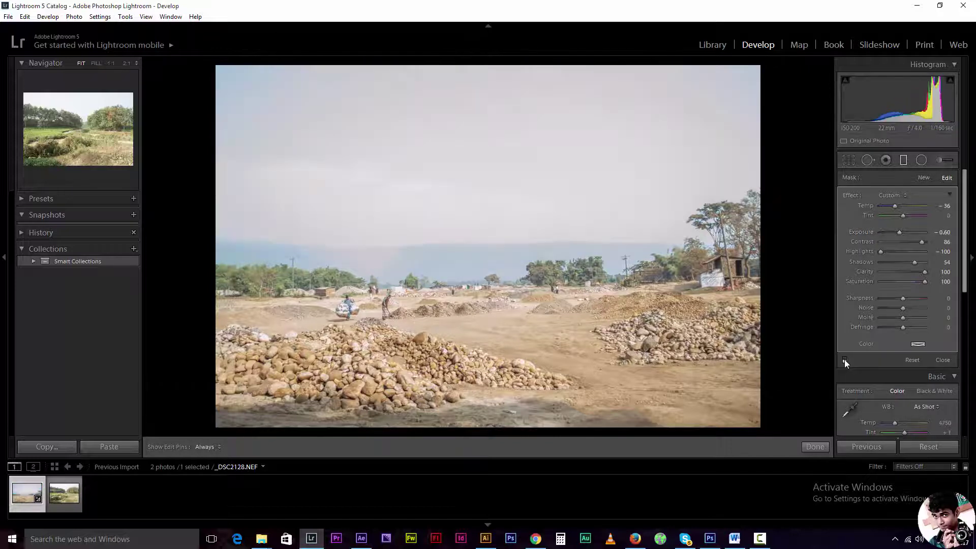
pyautogui.click(844, 360)
pyautogui.click(844, 359)
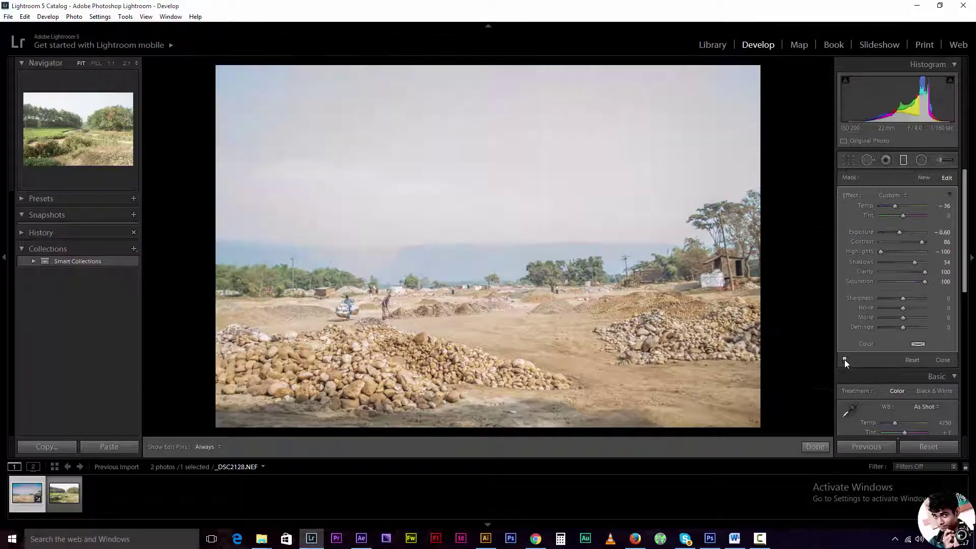
pyautogui.click(844, 359)
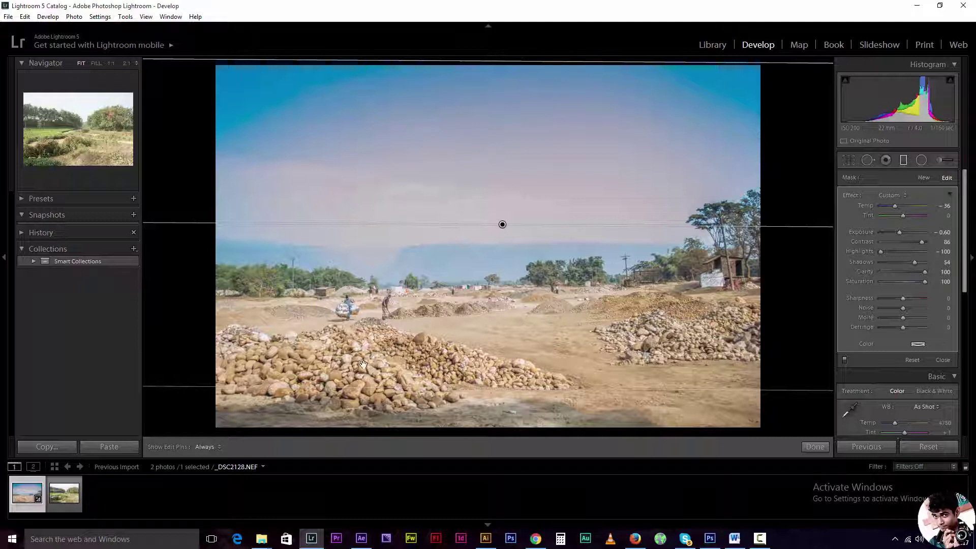
# Step: Add graduated filters over the left sky, right sky and a level lower foreground
pyautogui.moveTo(198, 192); pyautogui.dragTo(485, 194)
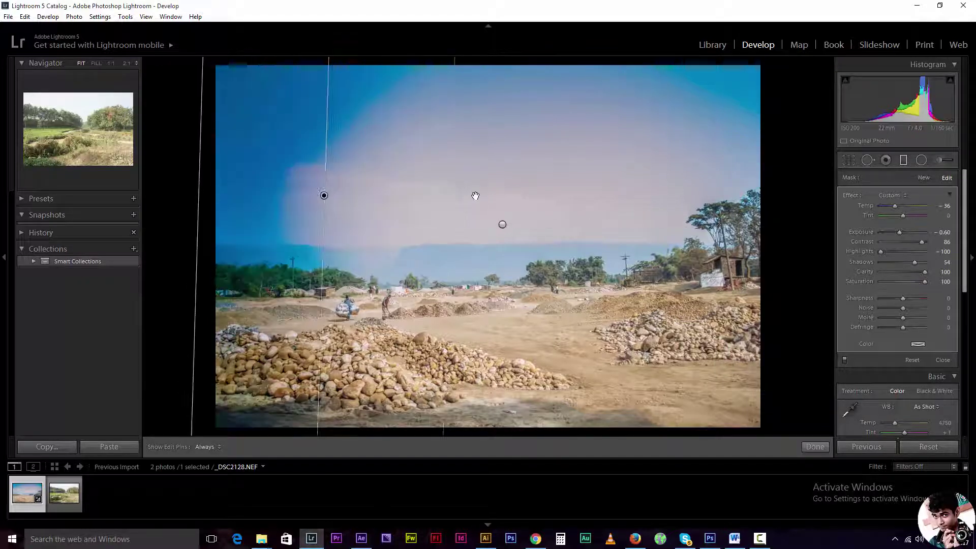
pyautogui.moveTo(777, 270); pyautogui.dragTo(340, 263)
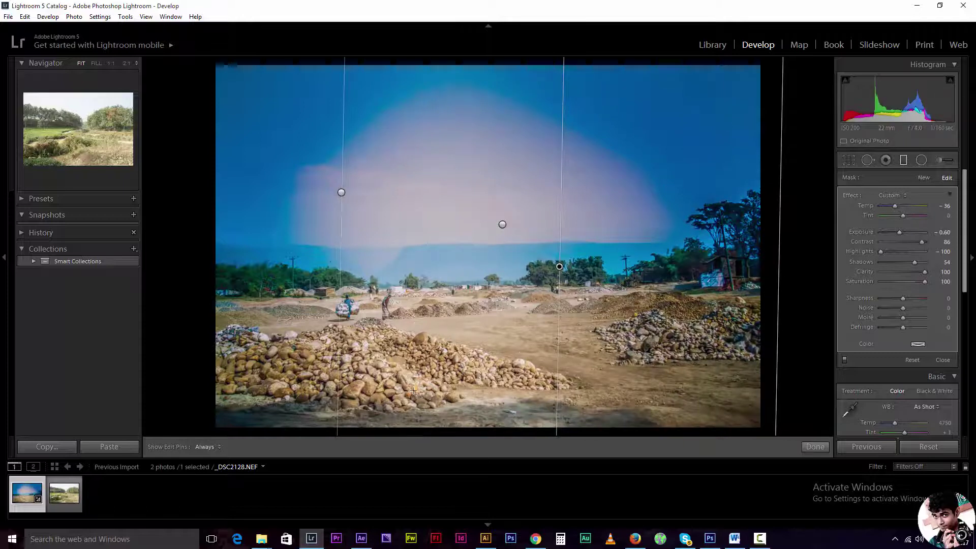
pyautogui.moveTo(415, 430); pyautogui.dragTo(424, 251)
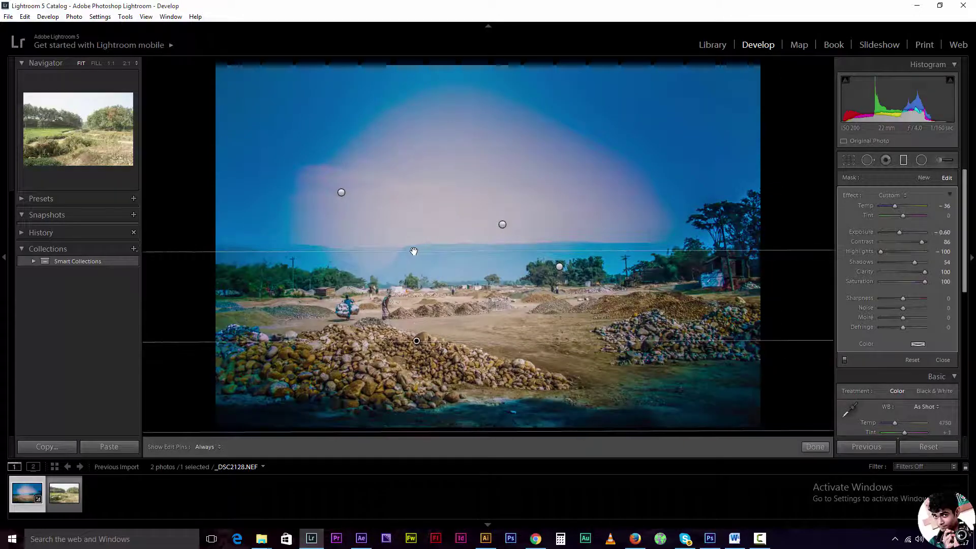
pyautogui.moveTo(417, 251); pyautogui.dragTo(750, 242)
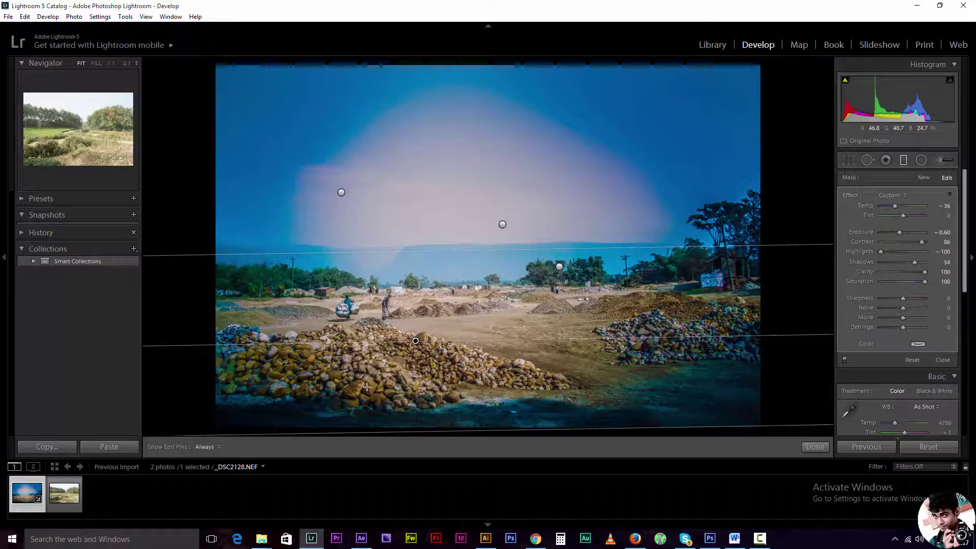
# Step: Return to the Library and open the Import dialog
pyautogui.click(712, 46)
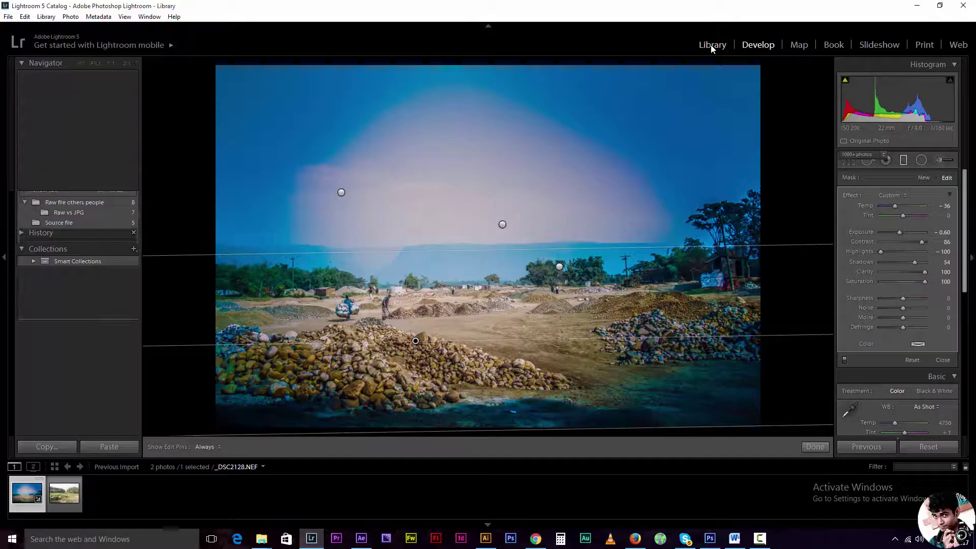
pyautogui.scroll(-2, 90, 360)
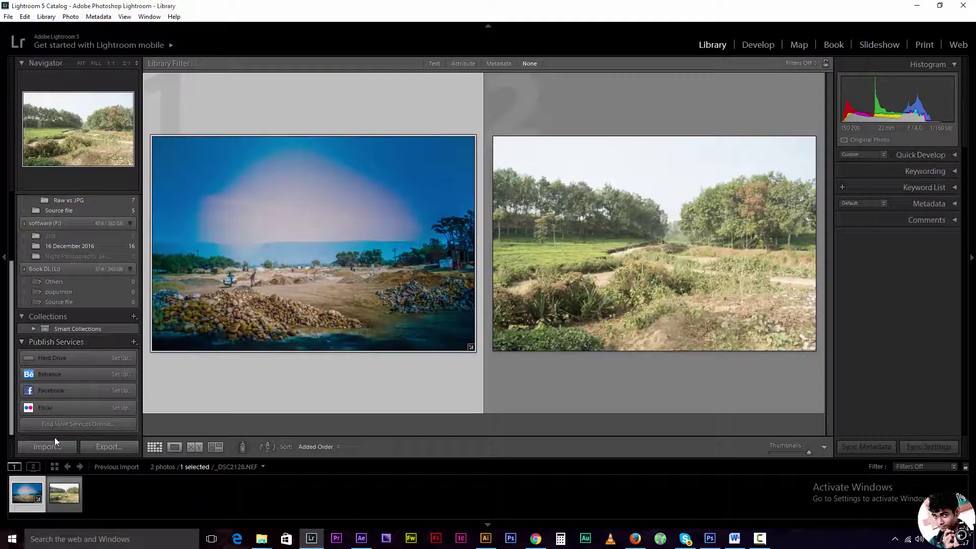
pyautogui.click(47, 447)
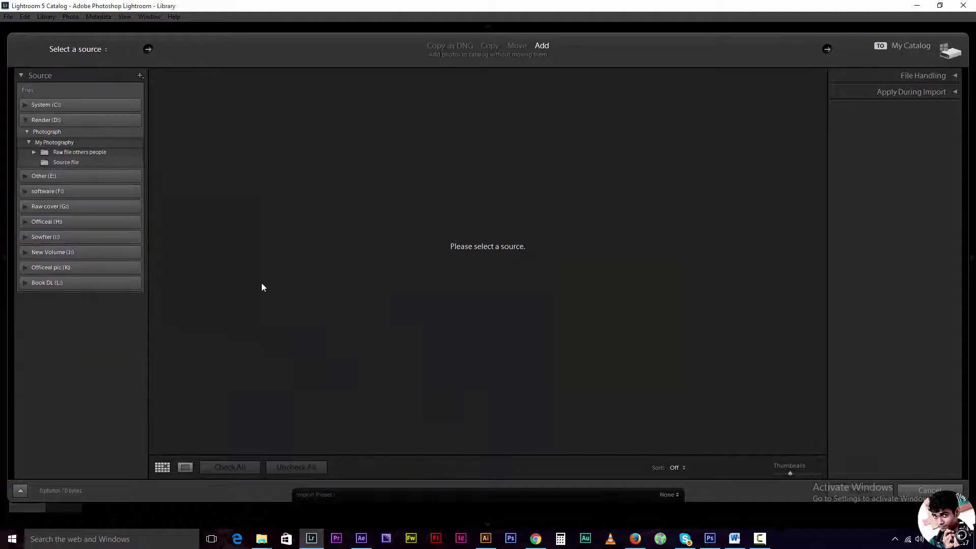
# Step: Browse the D: drive through My Photography subfolders to the Source file folder
pyautogui.click(25, 283)
pyautogui.click(44, 142)
pyautogui.click(52, 154)
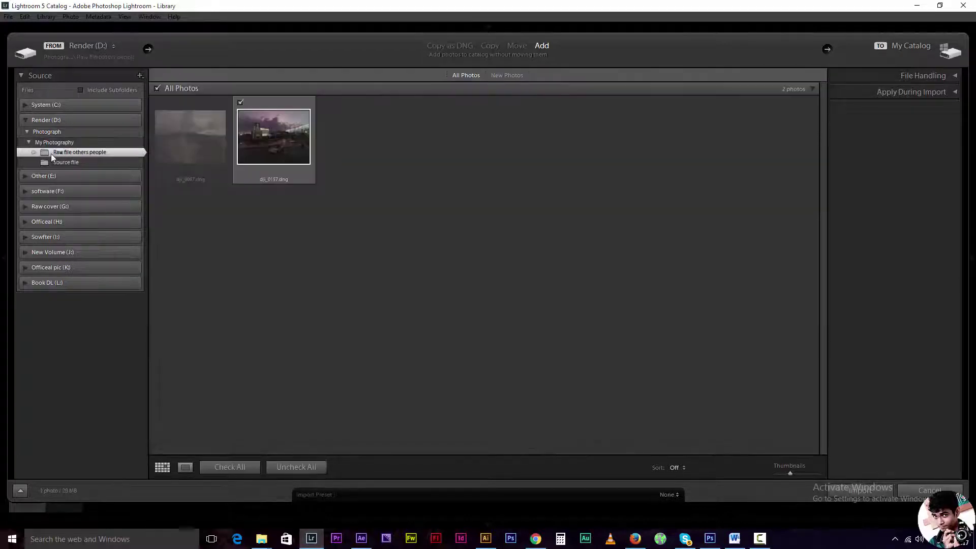
pyautogui.click(33, 153)
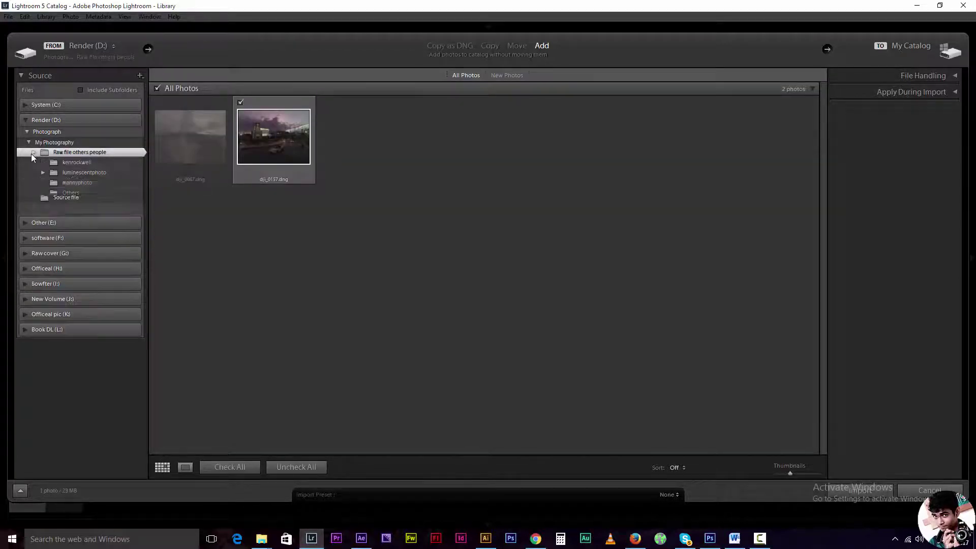
pyautogui.click(76, 162)
pyautogui.click(78, 173)
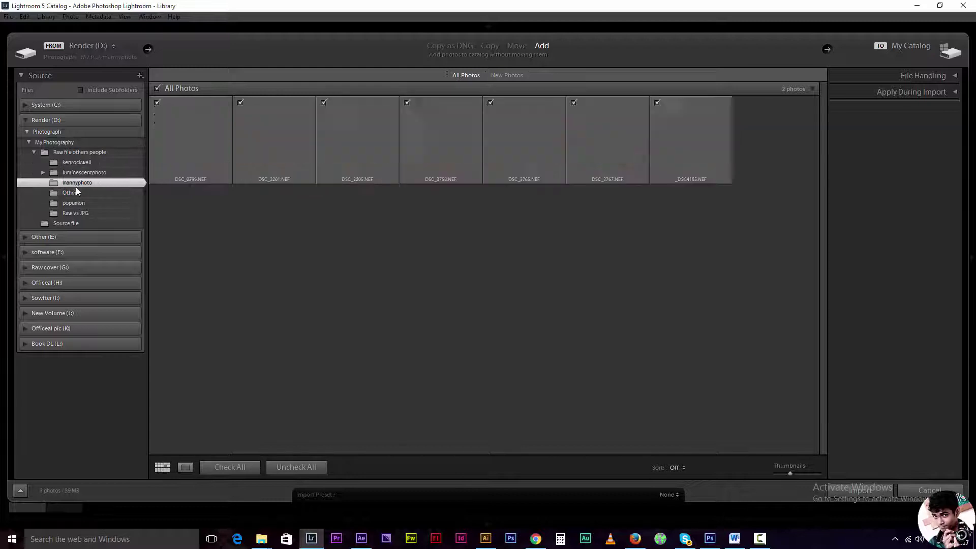
pyautogui.click(75, 194)
pyautogui.click(74, 212)
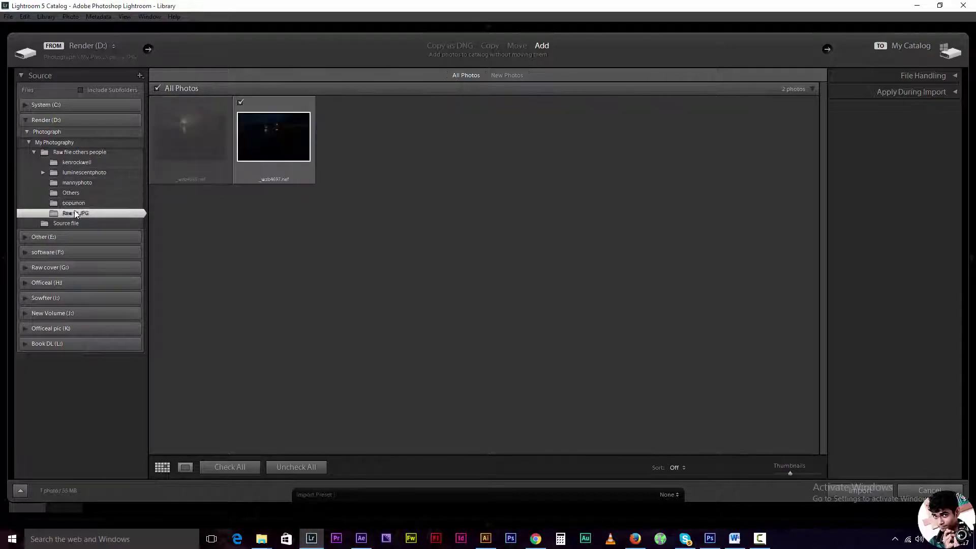
pyautogui.click(77, 202)
pyautogui.click(75, 223)
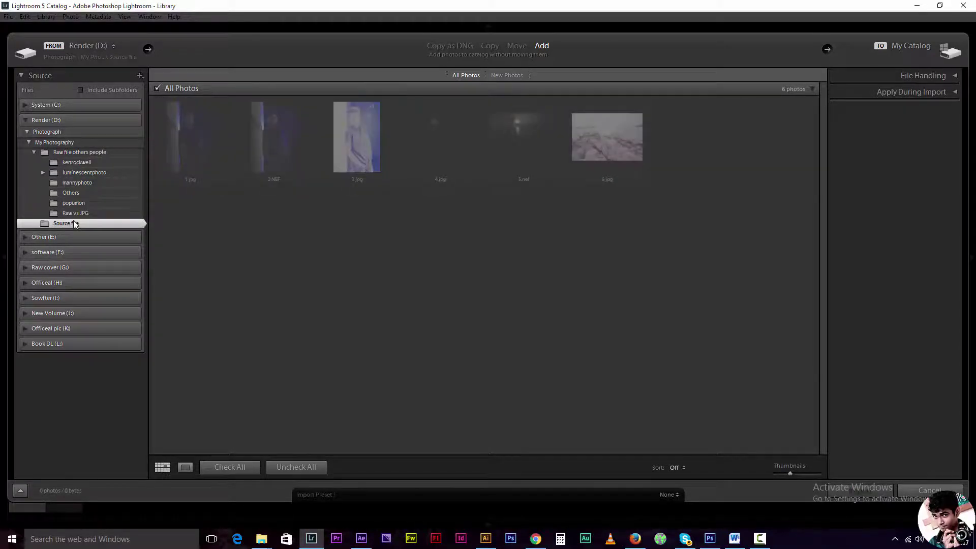
# Step: Uncheck all photos and look through the Source file thumbnails for the sunset shot
pyautogui.click(157, 103)
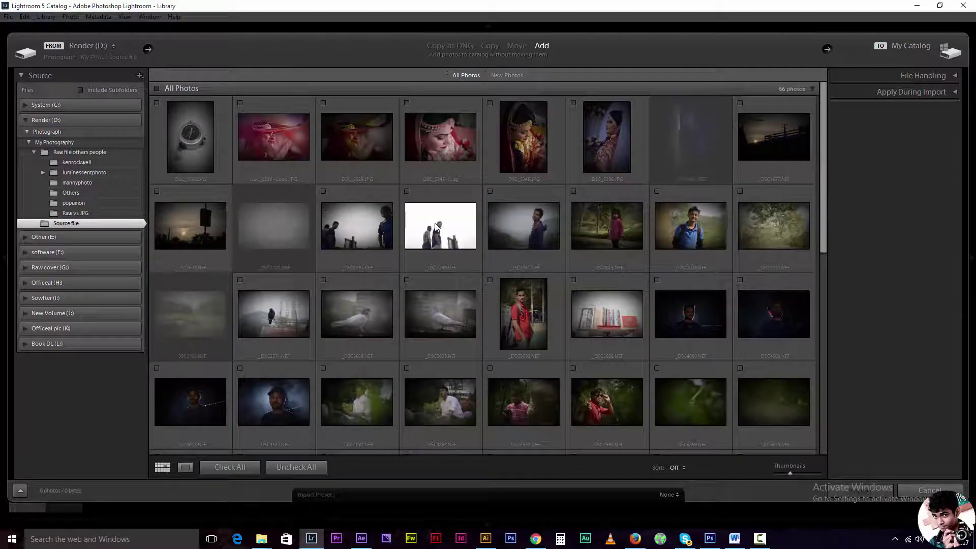
pyautogui.click(446, 241)
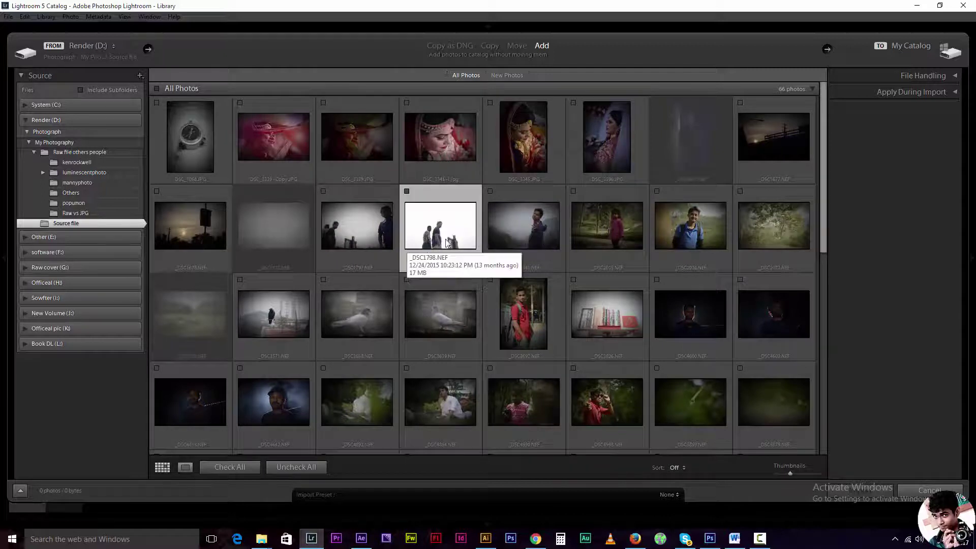
pyautogui.scroll(-1, 437, 358)
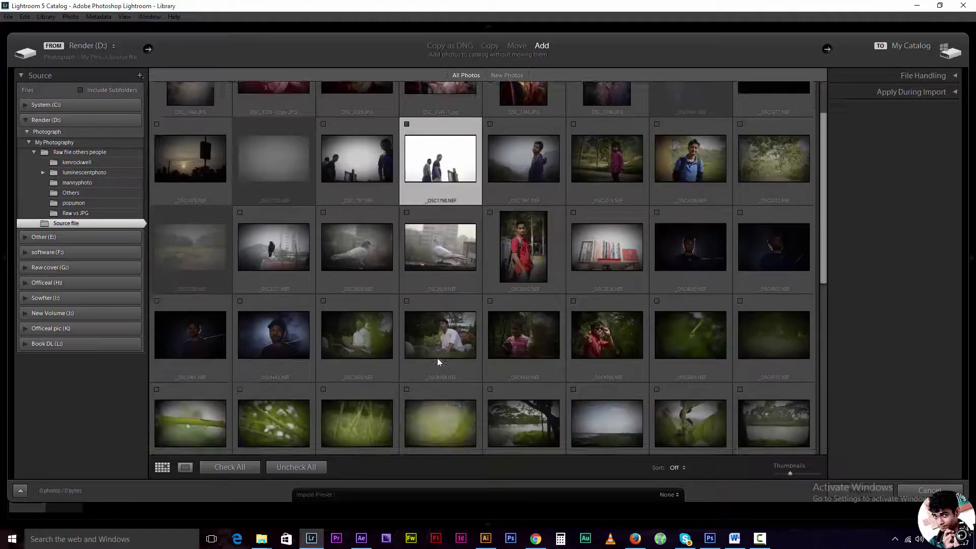
pyautogui.scroll(-1, 437, 359)
pyautogui.scroll(-1, 437, 359)
pyautogui.scroll(-1, 437, 359)
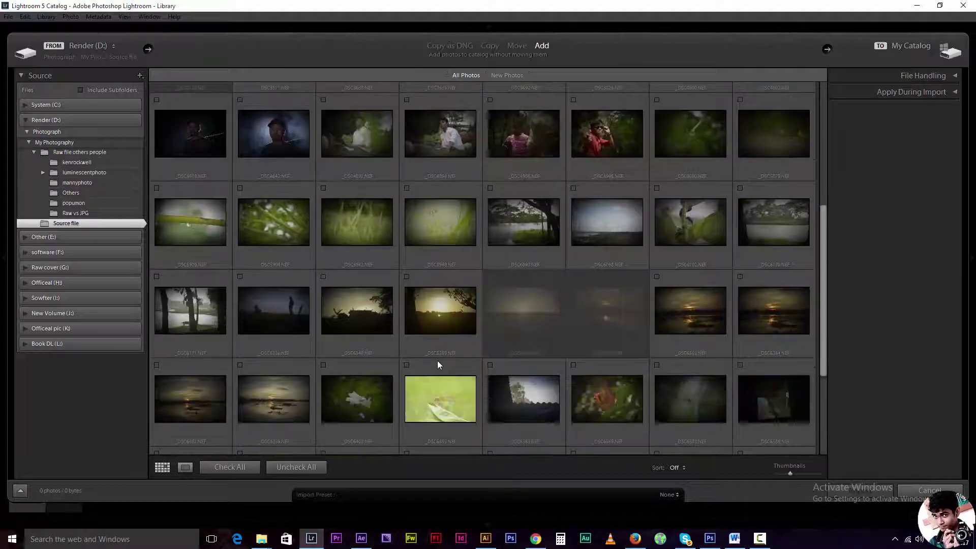
pyautogui.scroll(-1, 437, 361)
pyautogui.scroll(-1, 437, 361)
pyautogui.scroll(-1, 437, 361)
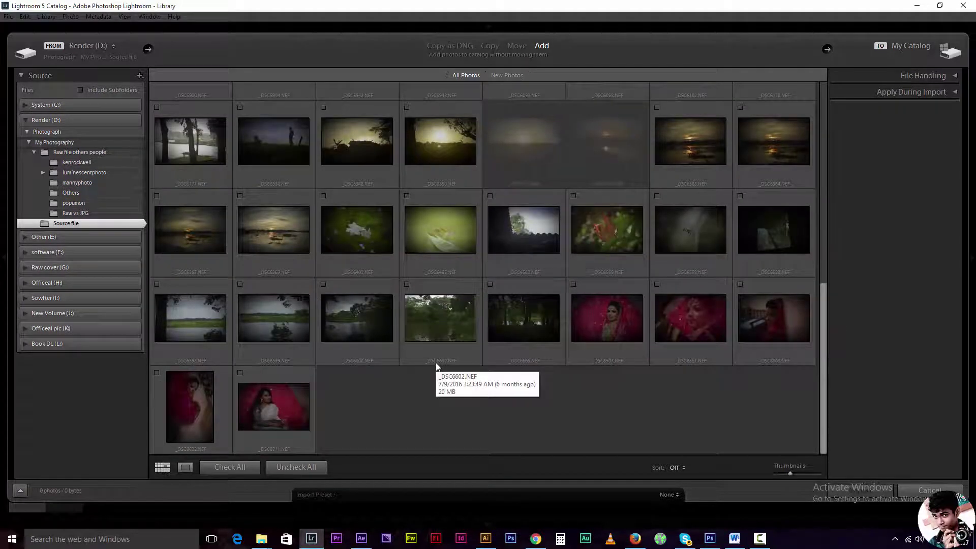
pyautogui.scroll(2, 436, 364)
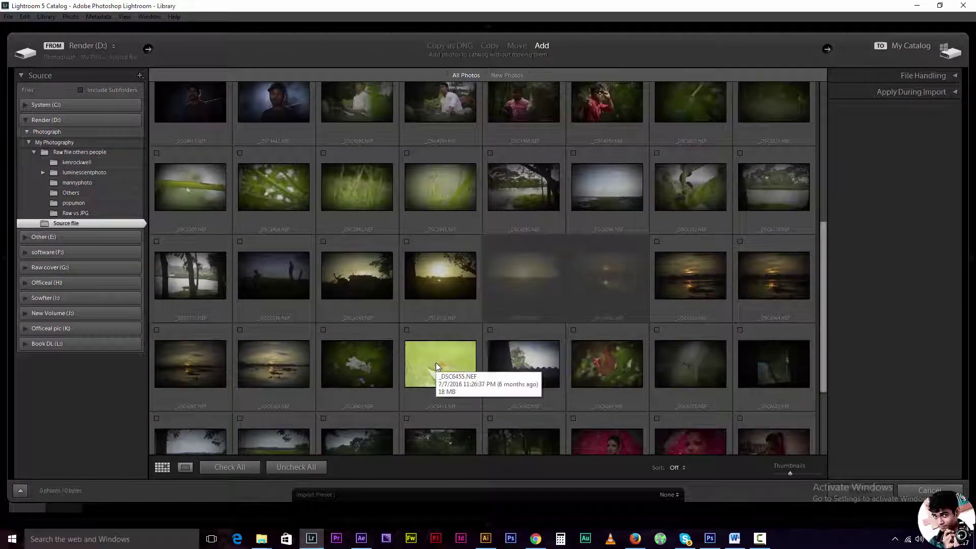
pyautogui.scroll(1, 435, 362)
pyautogui.scroll(1, 436, 362)
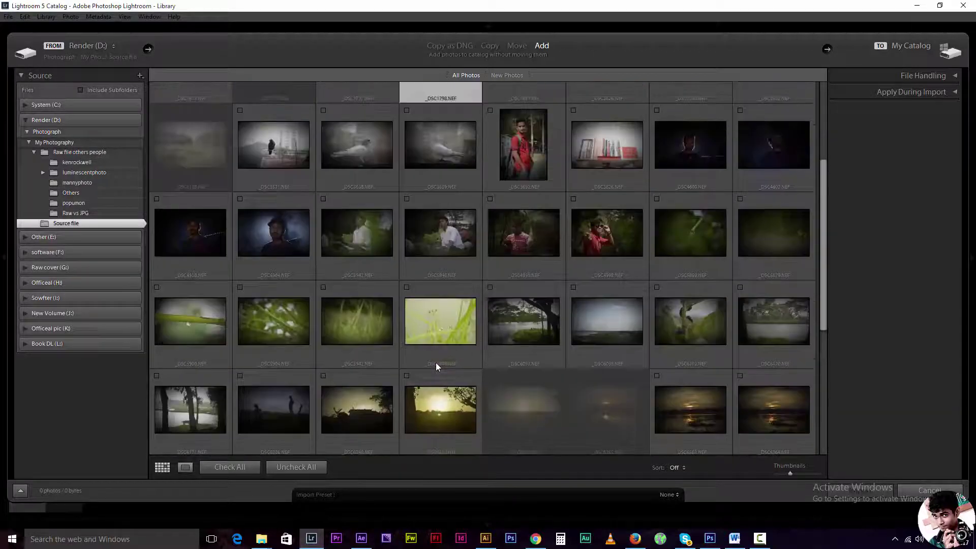
pyautogui.scroll(1, 435, 362)
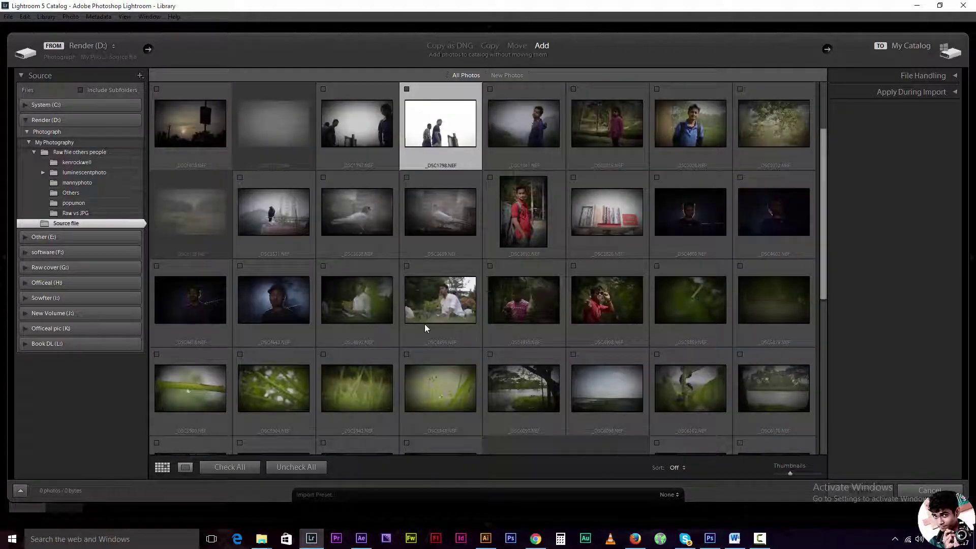
pyautogui.scroll(2, 641, 303)
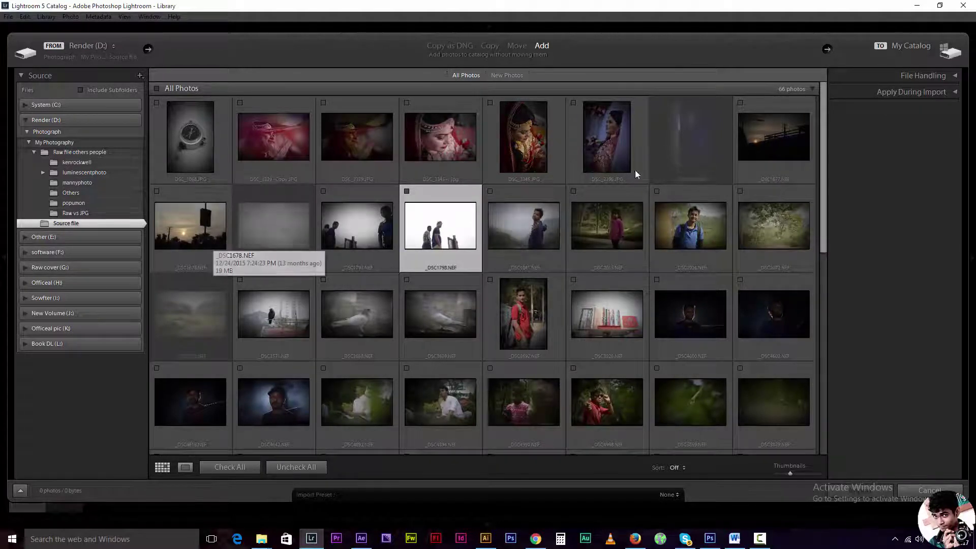
# Step: Mark the sunset streetlamp photo for import and import it into the catalog
pyautogui.doubleClick(762, 150)
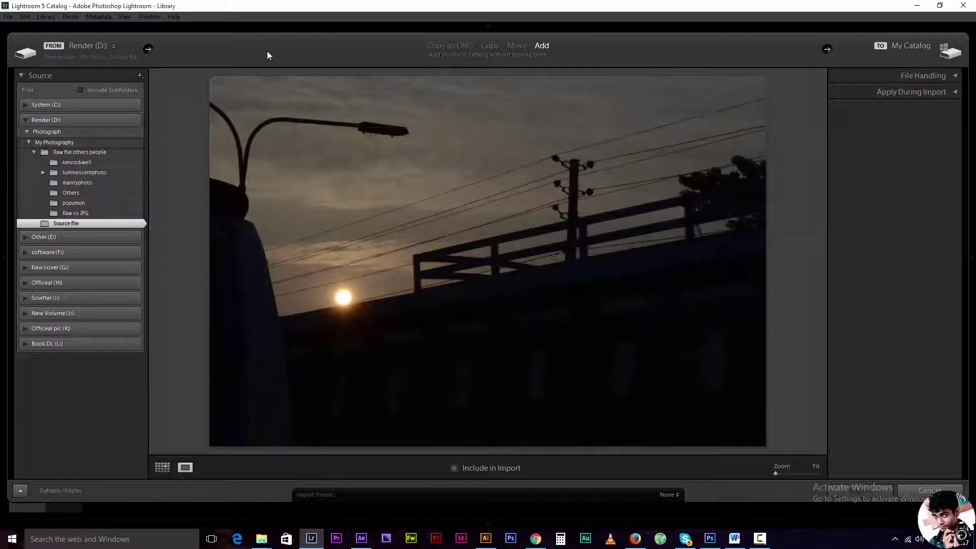
pyautogui.click(492, 469)
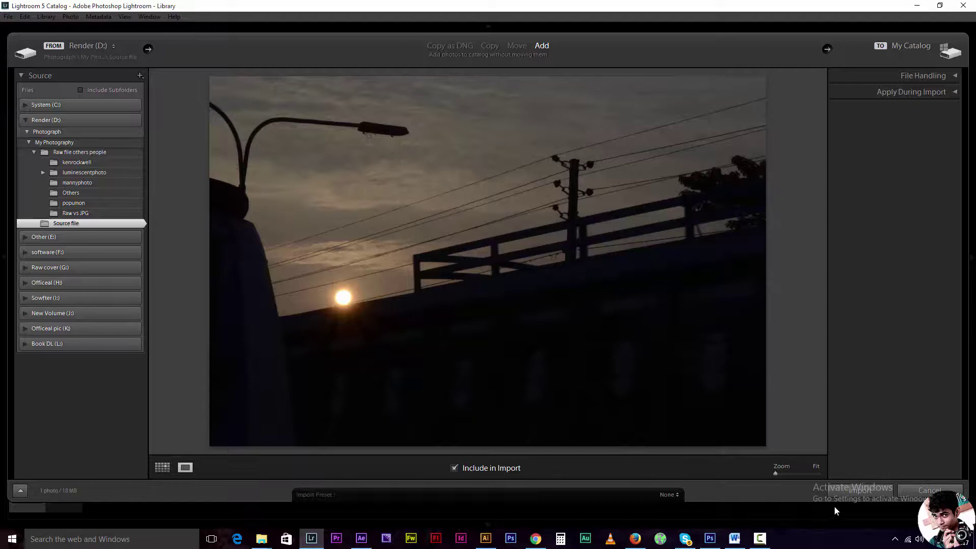
pyautogui.click(860, 491)
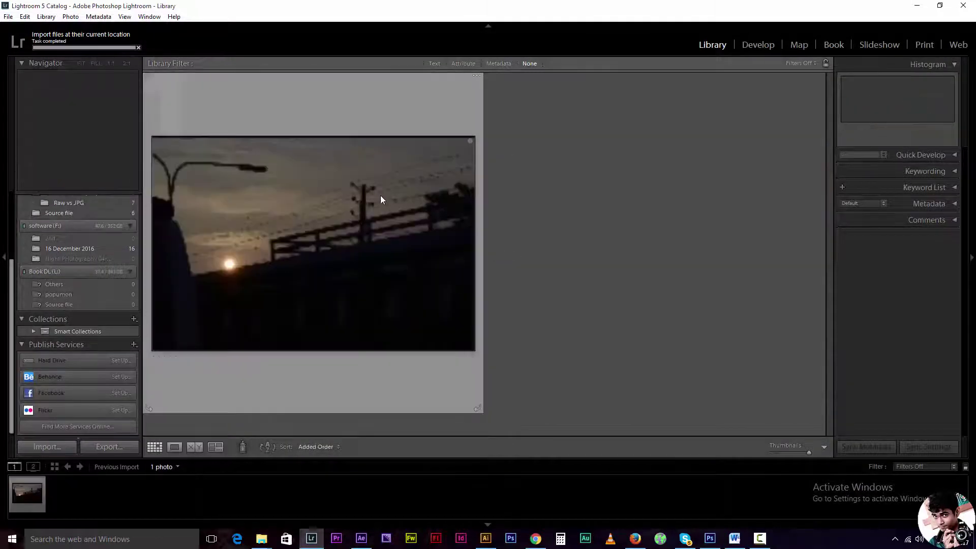
# Step: Open _DSC1677.NEF in Develop and set Exposure +3.45, Shadows +48, Blacks -36
pyautogui.doubleClick(383, 199)
pyautogui.click(752, 47)
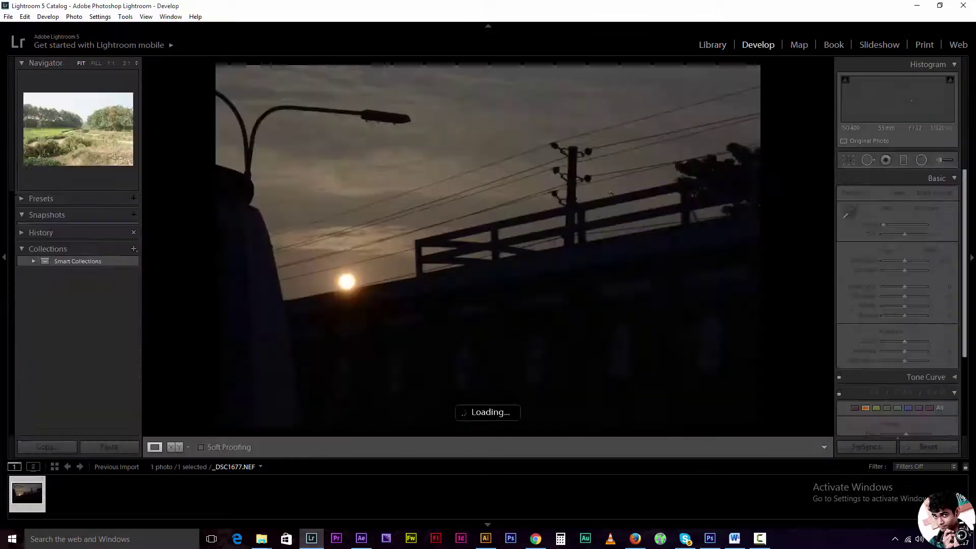
pyautogui.moveTo(907, 262); pyautogui.dragTo(923, 261)
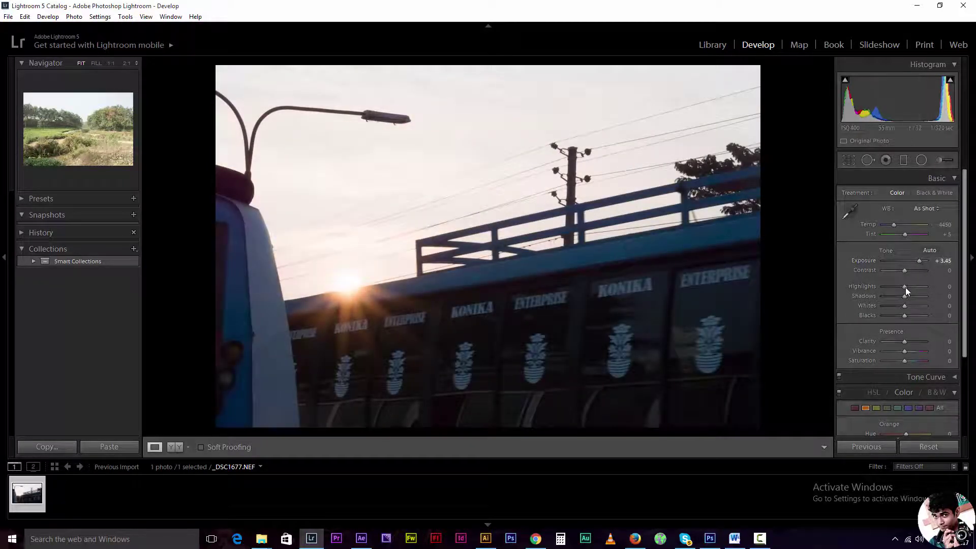
pyautogui.moveTo(906, 295)
pyautogui.mouseDown()
pyautogui.moveTo(918, 297)
pyautogui.moveTo(896, 316)
pyautogui.mouseUp()
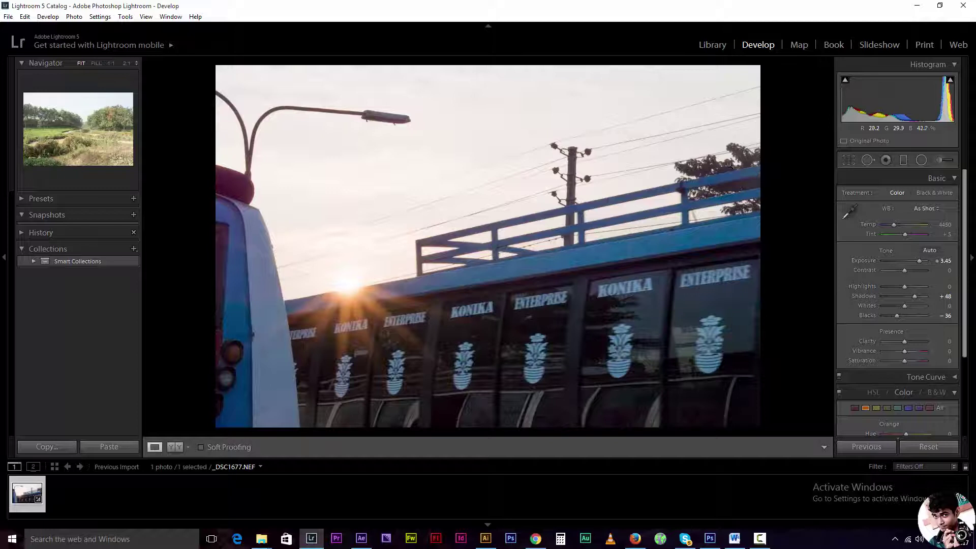
# Step: Draw a sky graduated filter with Exposure -2.90, Highlights -100, Clarity 93, Contrast 49
pyautogui.click(903, 160)
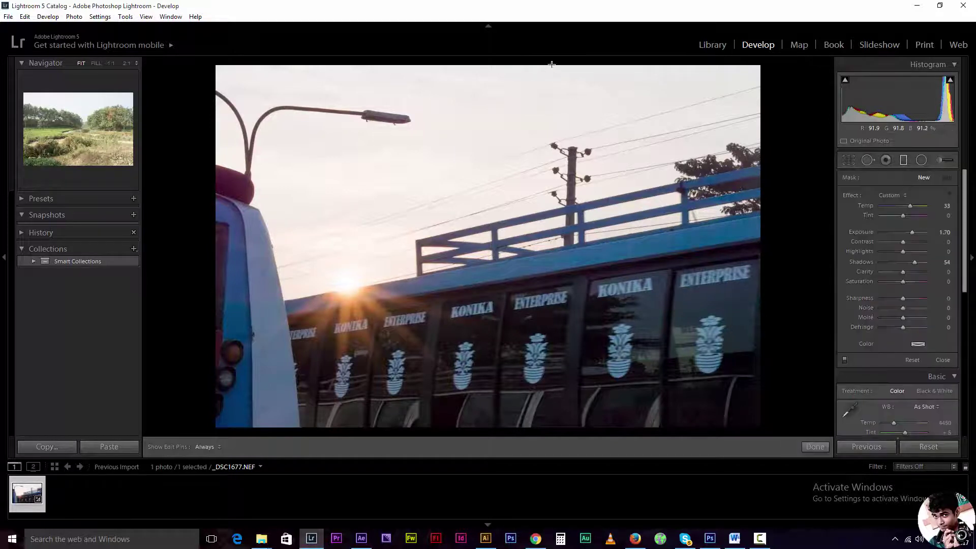
pyautogui.moveTo(551, 64); pyautogui.dragTo(548, 347)
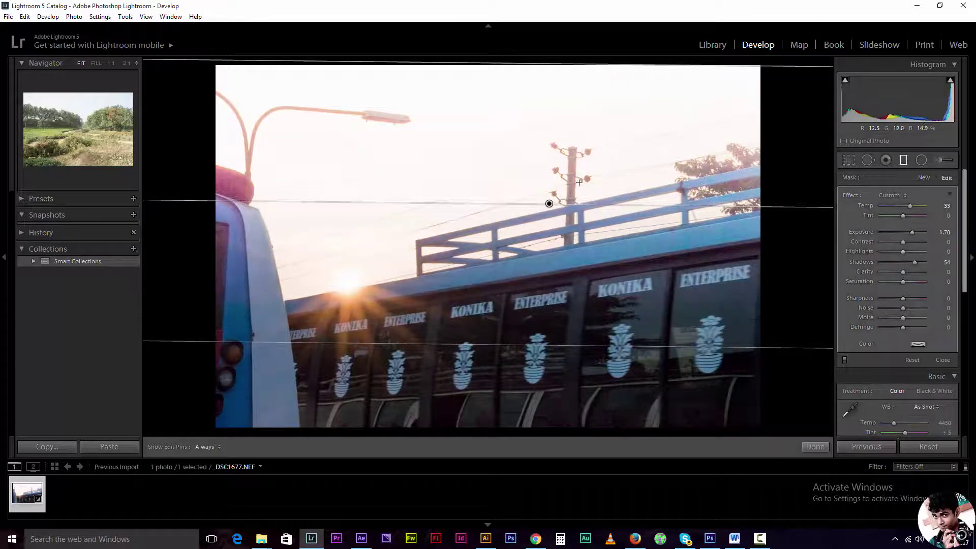
pyautogui.moveTo(911, 234); pyautogui.dragTo(882, 233)
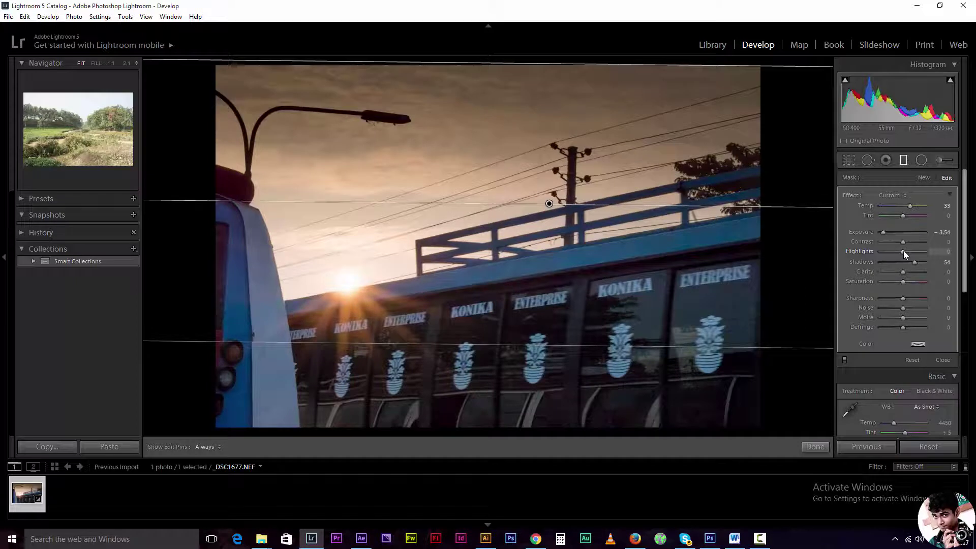
pyautogui.moveTo(904, 252)
pyautogui.mouseDown()
pyautogui.moveTo(880, 251)
pyautogui.moveTo(890, 232)
pyautogui.moveTo(914, 243)
pyautogui.mouseUp()
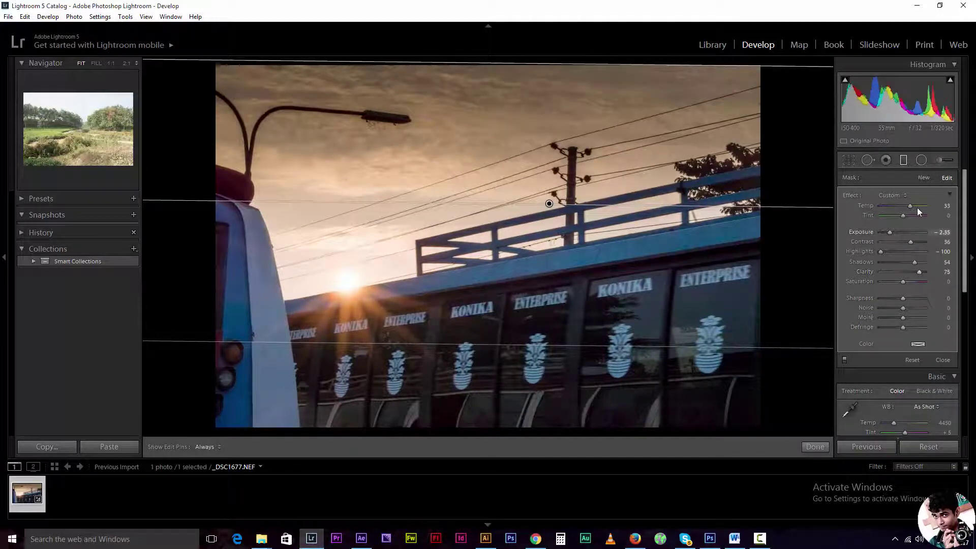
pyautogui.moveTo(910, 206)
pyautogui.mouseDown()
pyautogui.moveTo(898, 207)
pyautogui.moveTo(913, 215)
pyautogui.moveTo(887, 231)
pyautogui.mouseUp()
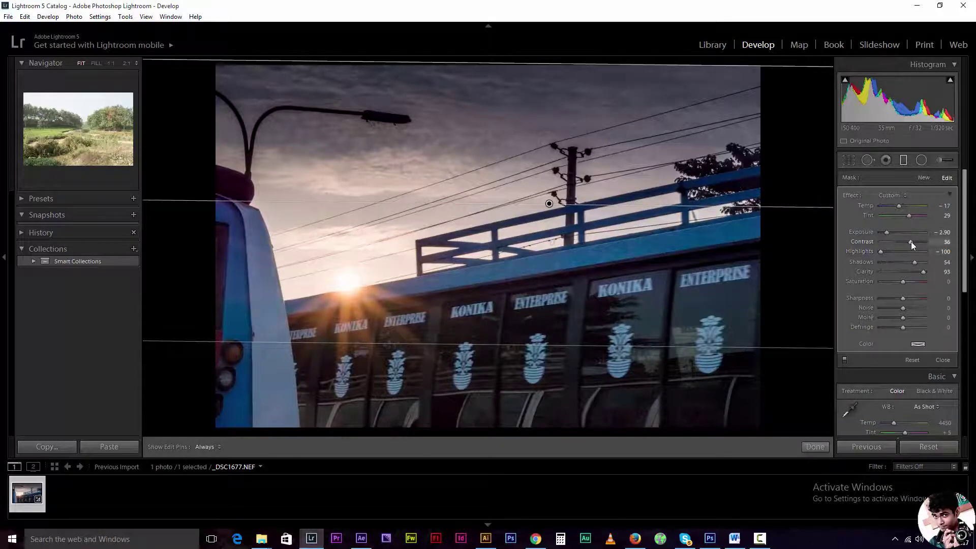
pyautogui.moveTo(911, 242); pyautogui.dragTo(914, 242)
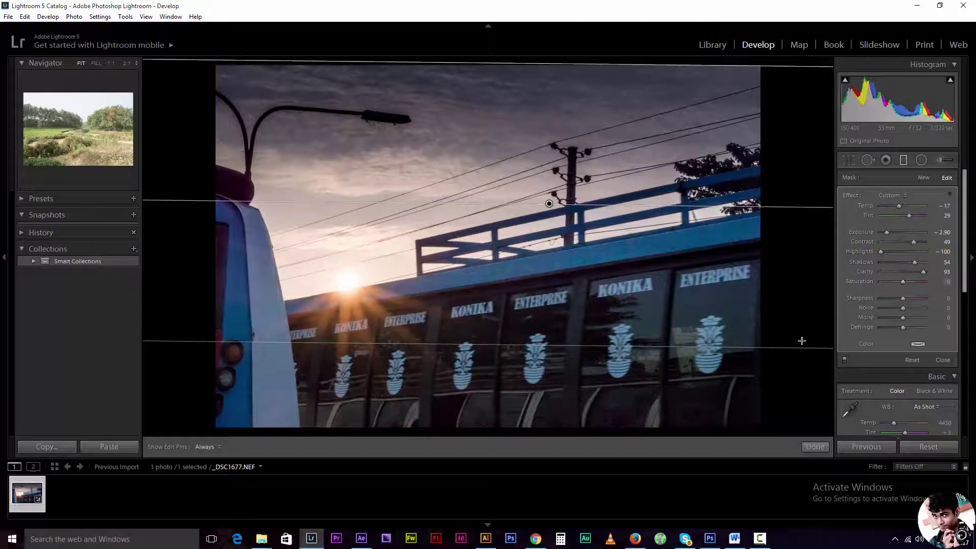
# Step: Toggle the sky filter off and on to compare before and after
pyautogui.click(844, 359)
pyautogui.click(844, 359)
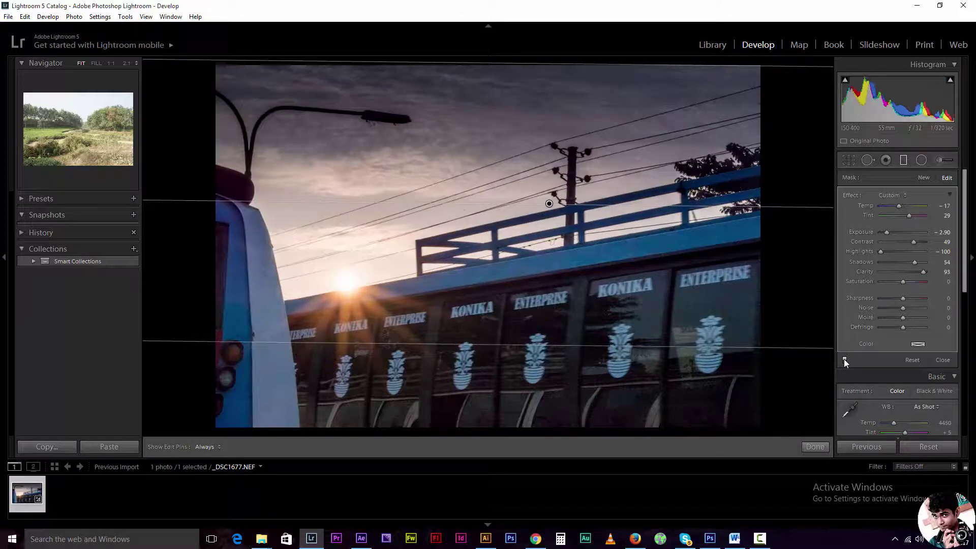
pyautogui.click(844, 359)
pyautogui.click(844, 359)
pyautogui.click(844, 359)
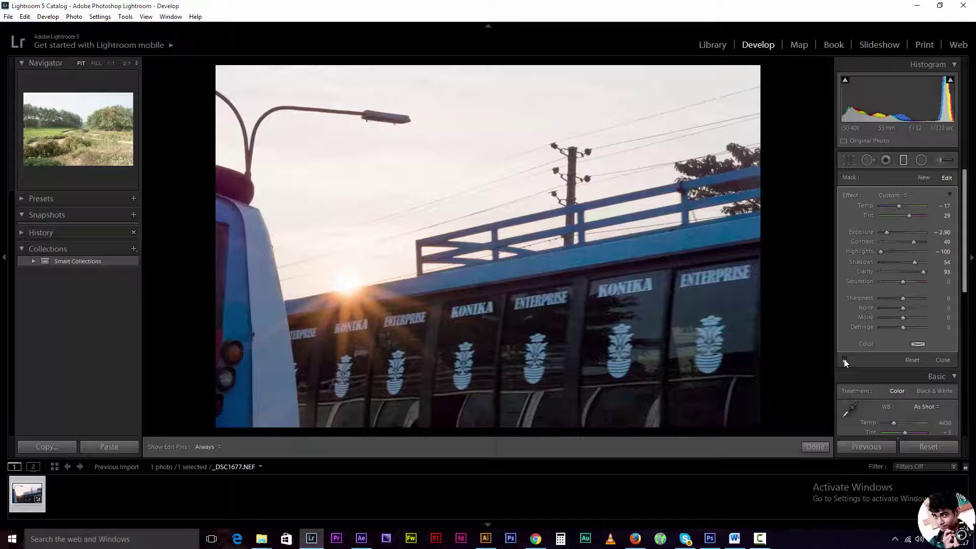
pyautogui.click(844, 359)
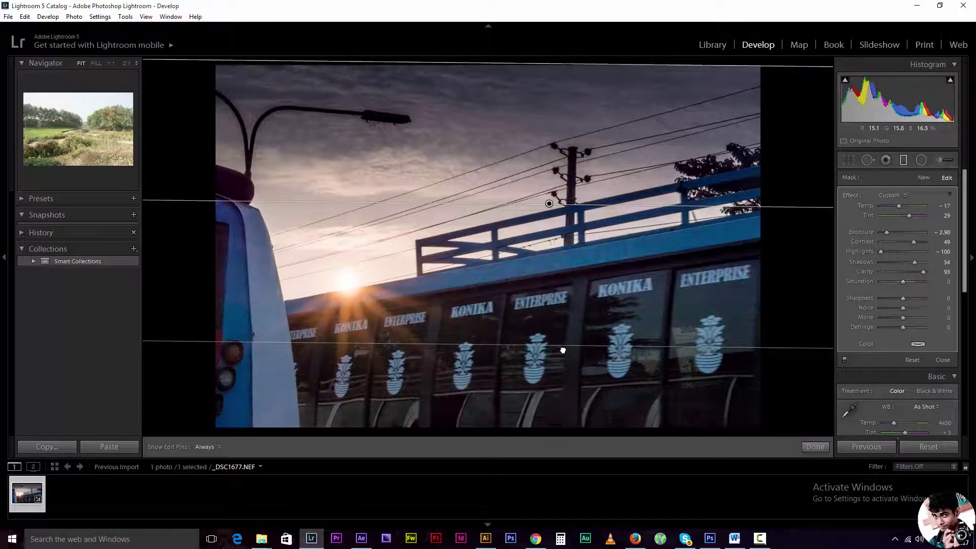
# Step: Extend the filter's lower guide down over the bus and close the Graduated Filter
pyautogui.moveTo(562, 348); pyautogui.dragTo(549, 432)
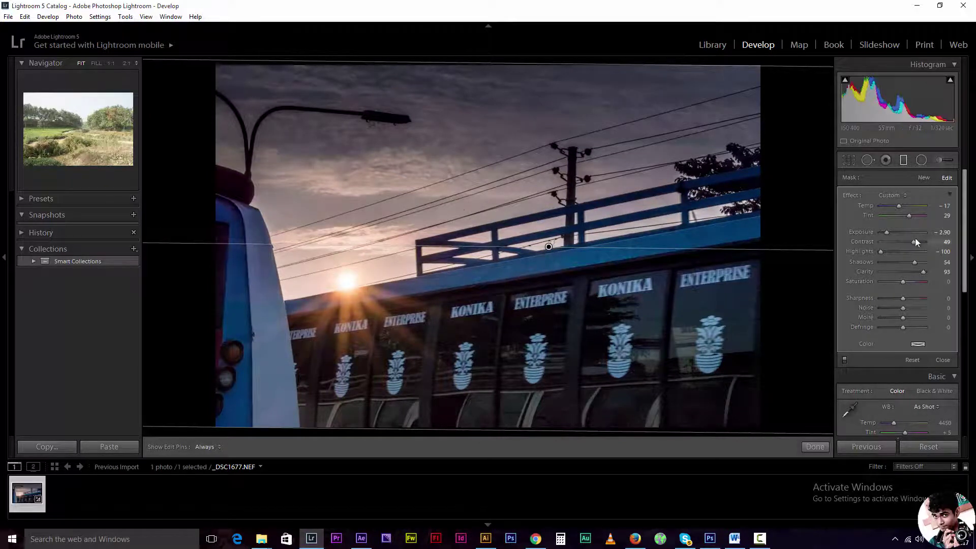
pyautogui.click(814, 446)
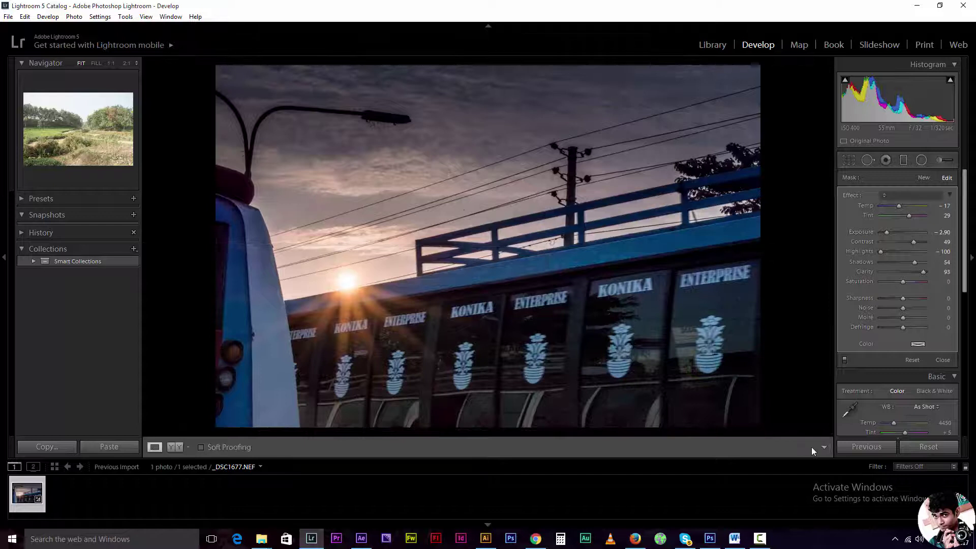
pyautogui.click(903, 161)
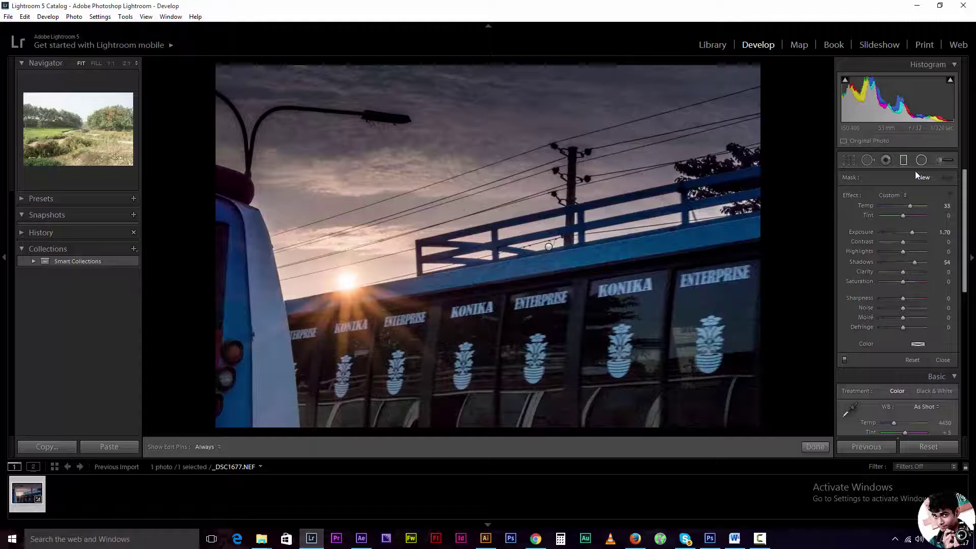
pyautogui.click(820, 450)
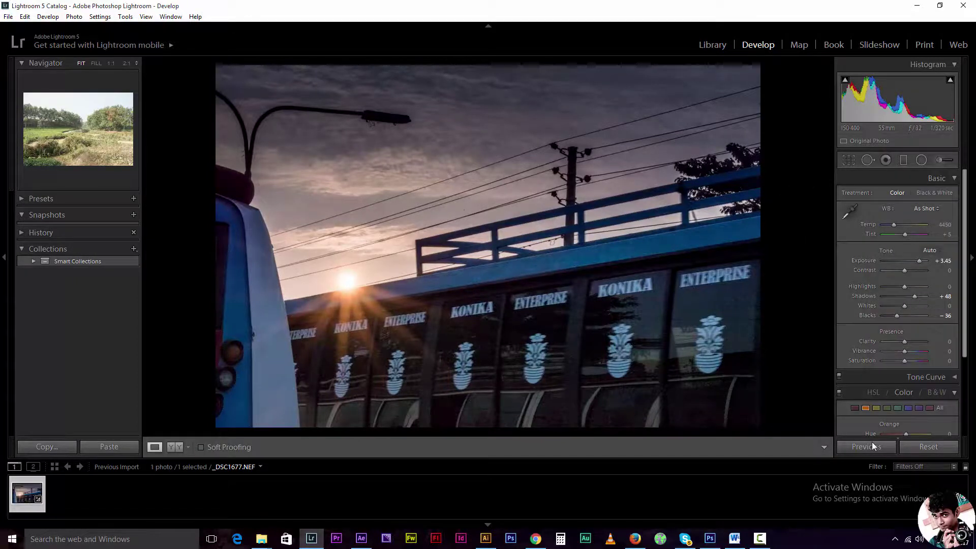
# Step: Reset the photo, then set Blacks -50, Exposure +0.60, Clarity +60 and Highlights -67
pyautogui.click(929, 447)
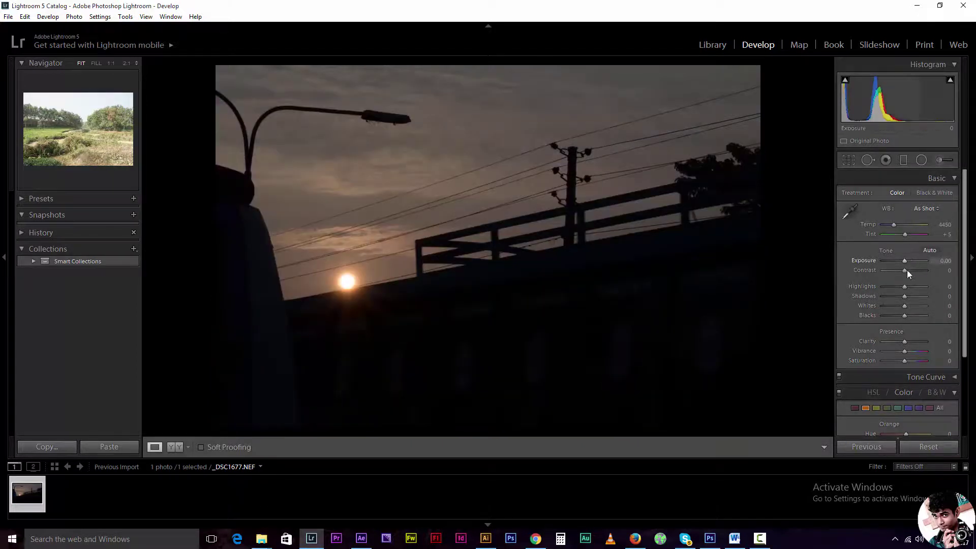
pyautogui.moveTo(902, 318); pyautogui.dragTo(892, 317)
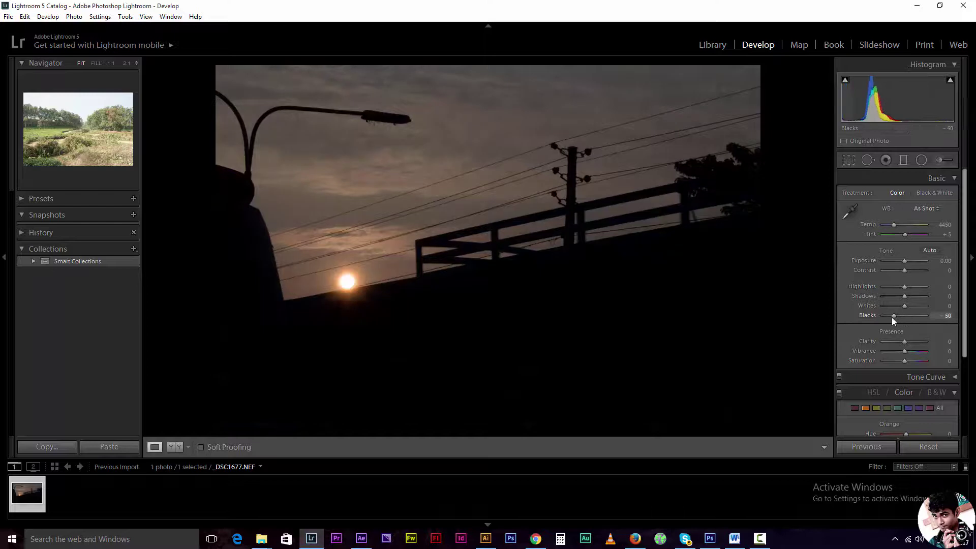
pyautogui.moveTo(907, 260); pyautogui.dragTo(910, 260)
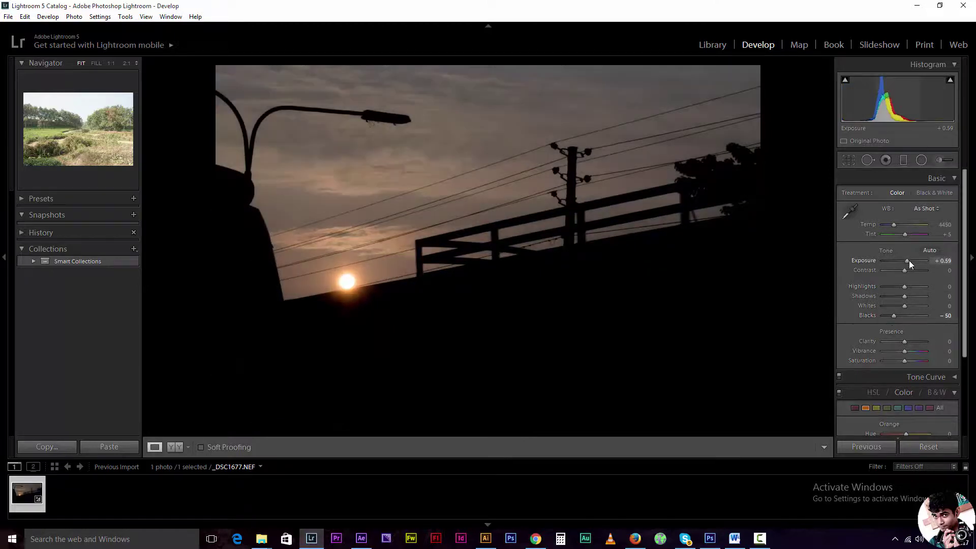
pyautogui.moveTo(905, 342); pyautogui.dragTo(920, 342)
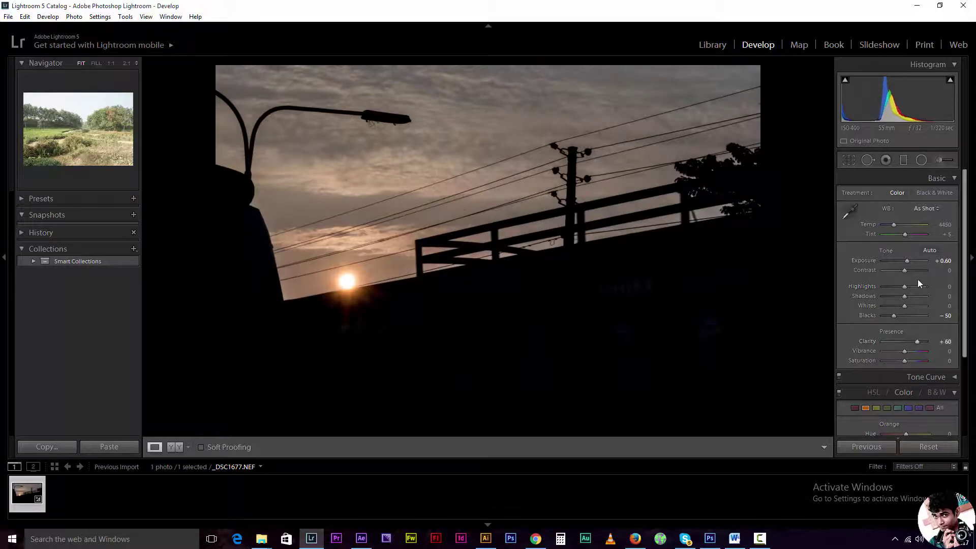
pyautogui.click(890, 287)
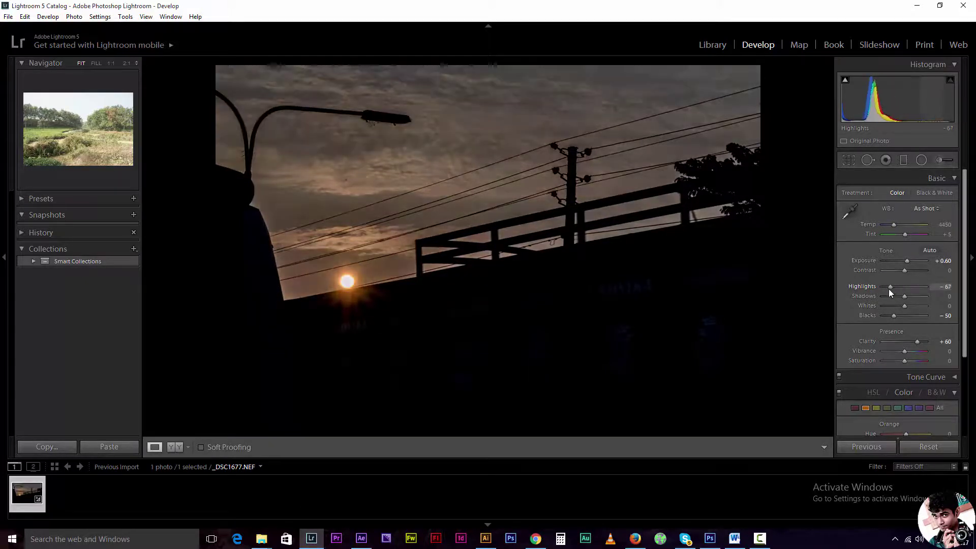
pyautogui.moveTo(913, 295); pyautogui.dragTo(932, 295)
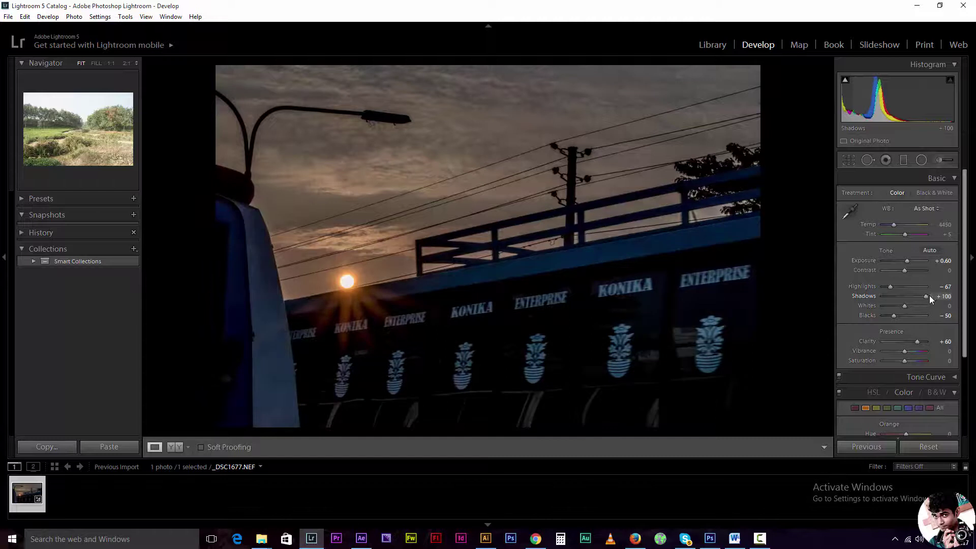
pyautogui.moveTo(923, 296)
pyautogui.mouseDown()
pyautogui.moveTo(930, 297)
pyautogui.moveTo(906, 299)
pyautogui.mouseUp()
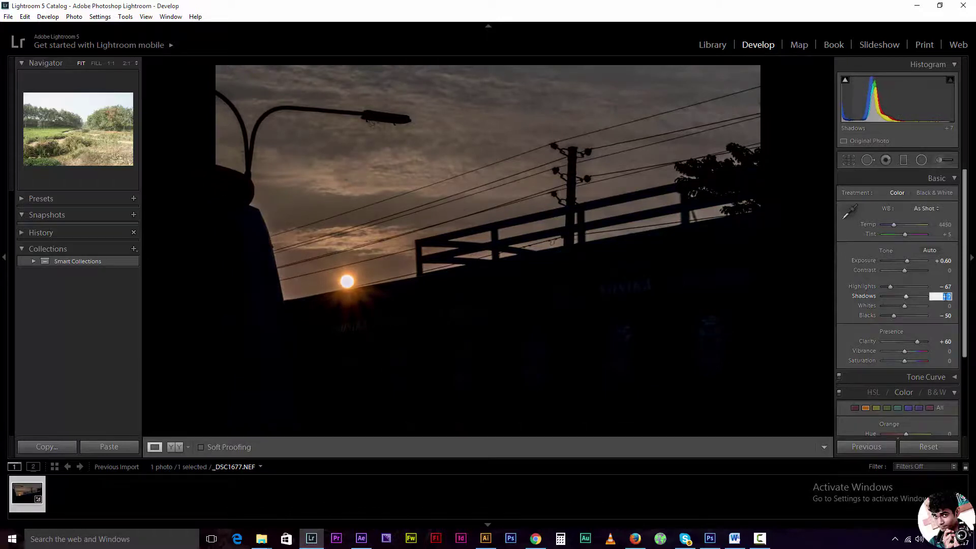
pyautogui.click(904, 160)
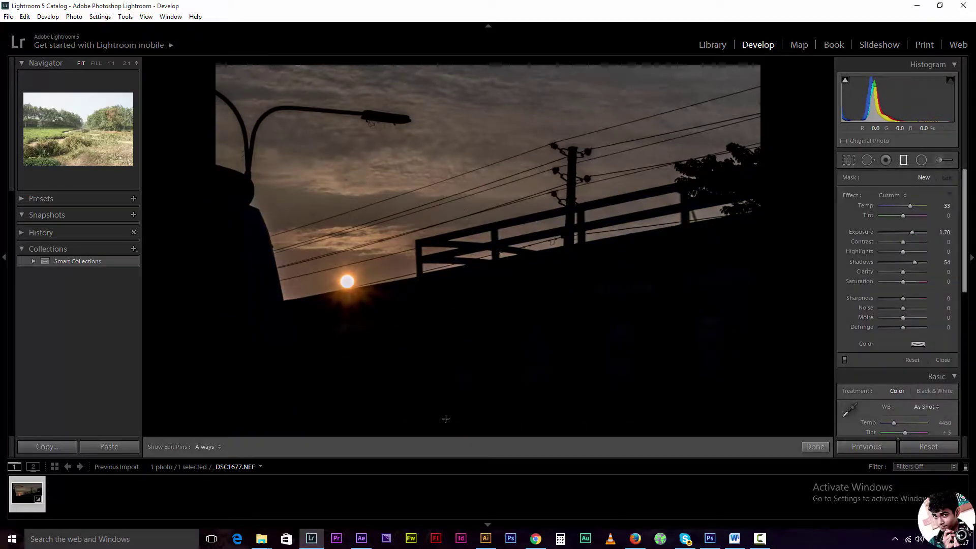
# Step: Drag a graduated filter up over the bus, set Exposure 2.53, and extend it lower
pyautogui.moveTo(448, 421); pyautogui.dragTo(442, 107)
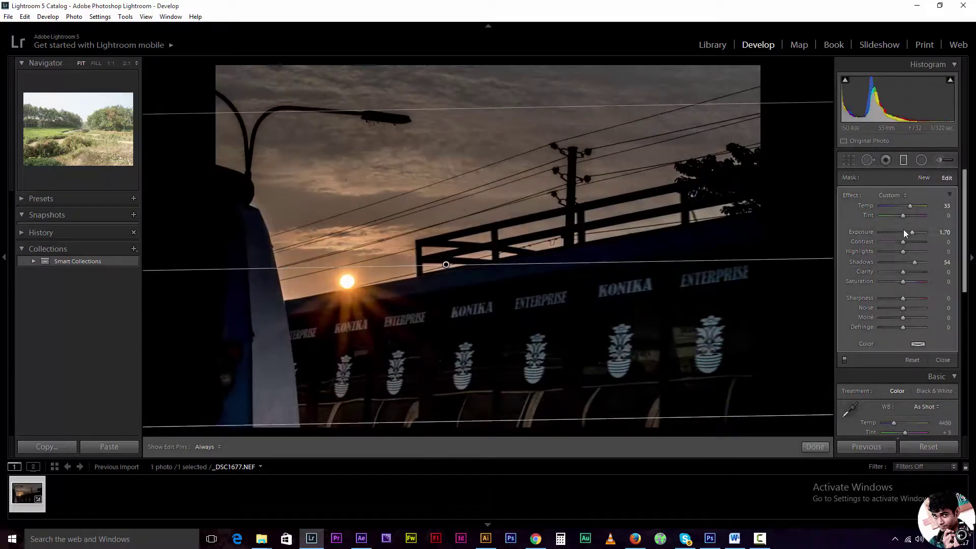
pyautogui.moveTo(914, 232); pyautogui.dragTo(923, 232)
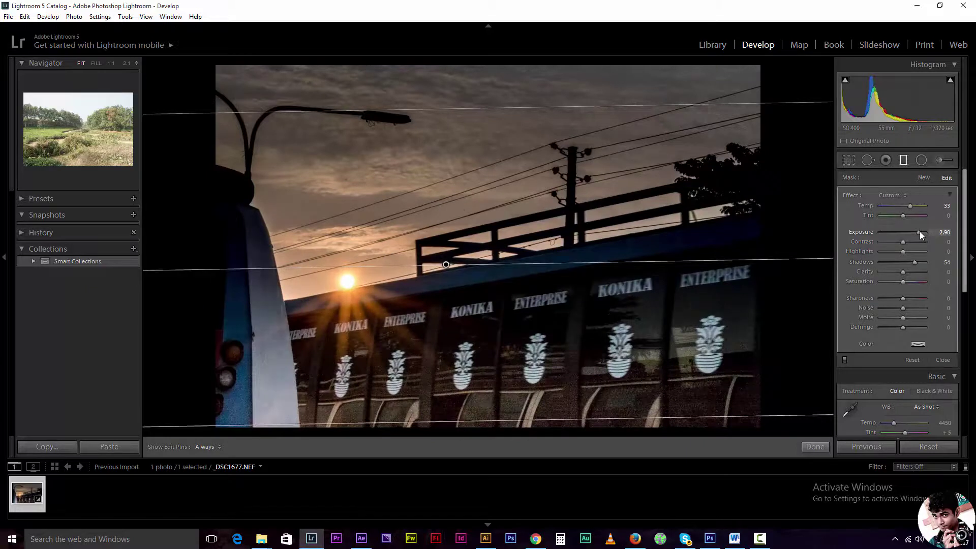
pyautogui.moveTo(638, 418); pyautogui.dragTo(648, 436)
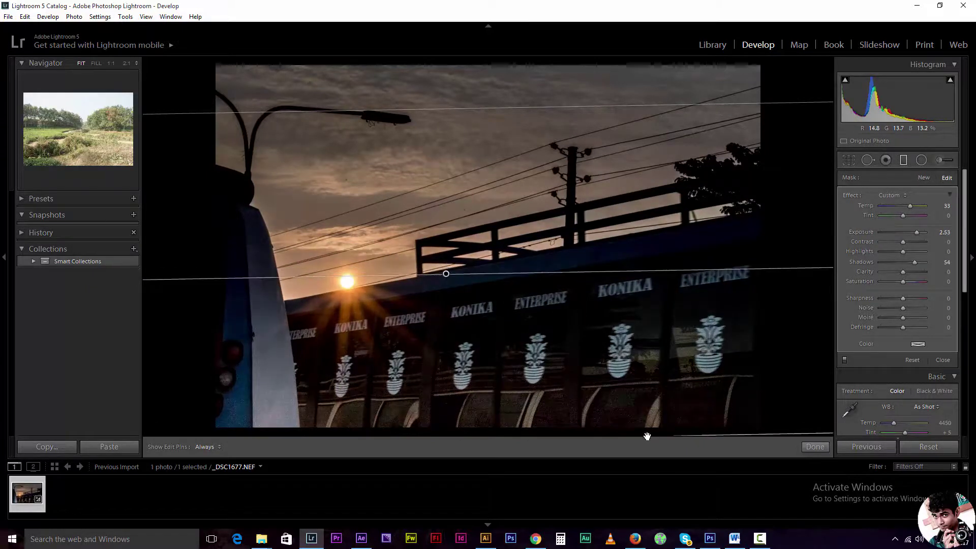